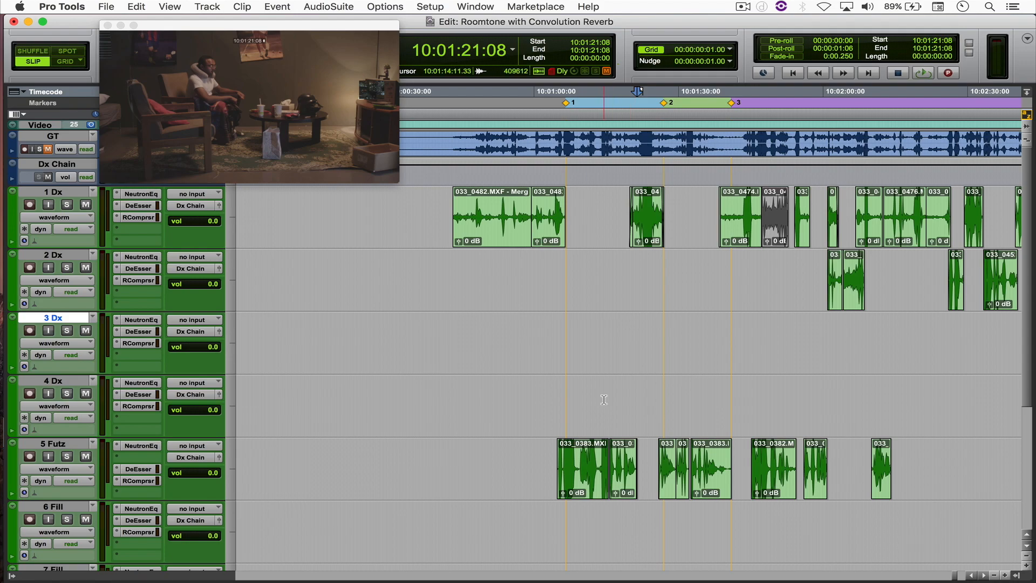
Examine the gaps between the dialogue and futz clips along the timeline around markers 1, 2 and 3
scroll(603, 399, "right", 5)
key("super+bracketleft")
key("super+bracketleft")
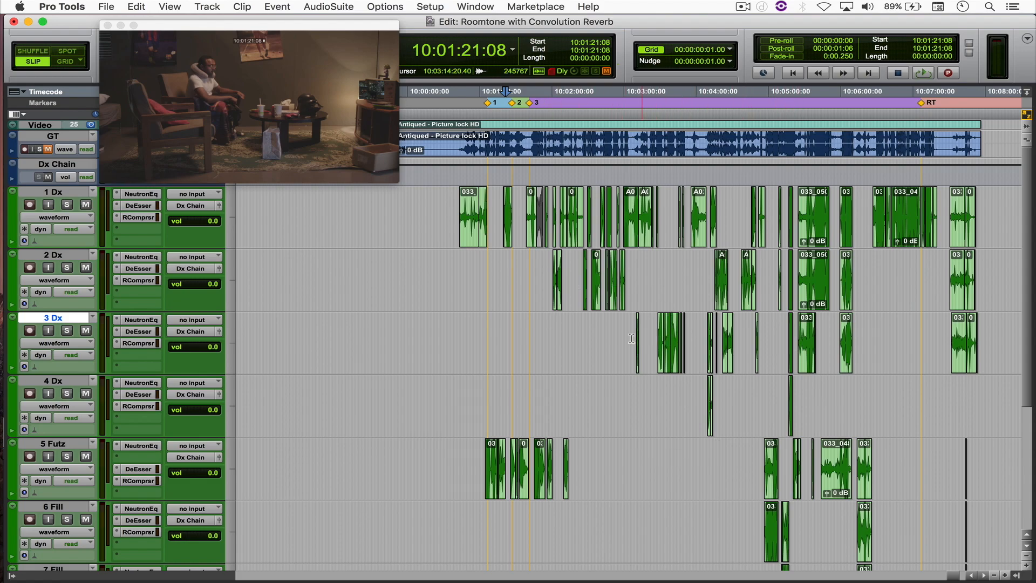
left_click(490, 316)
key("super+bracketright")
key("super+bracketright")
key("super+bracketright")
key("super+bracketright")
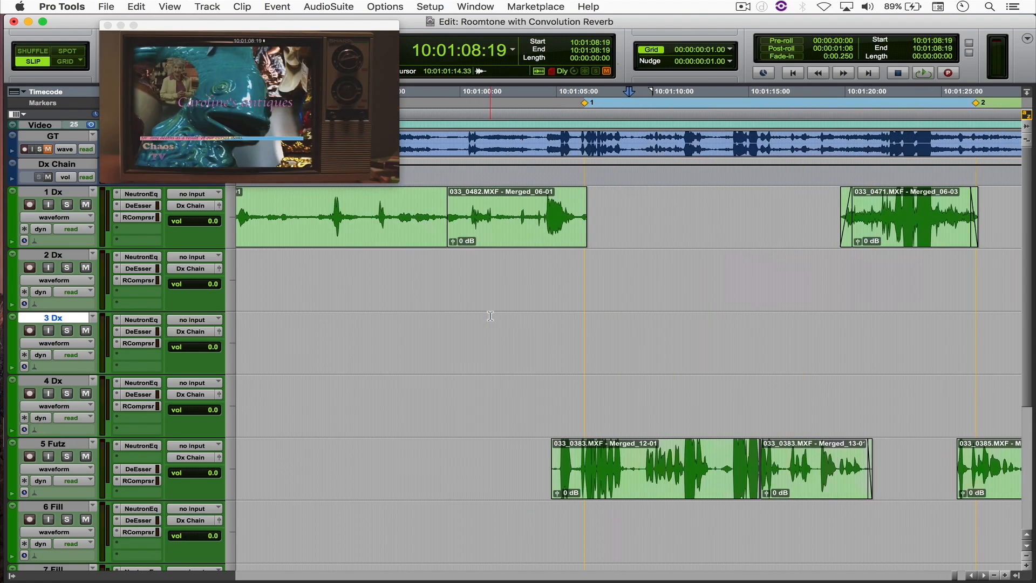
key("super+bracketright")
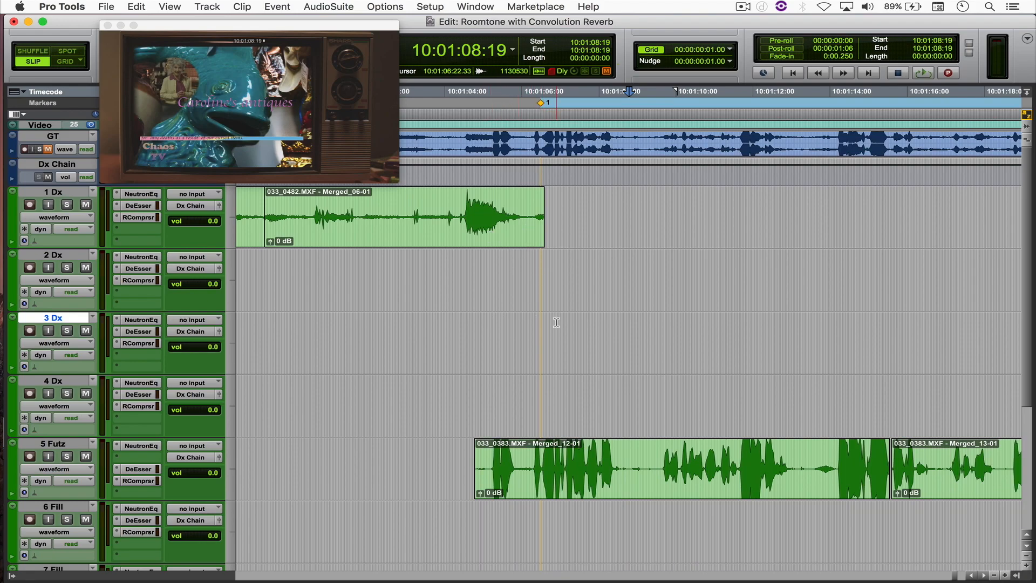
key("super+bracketleft")
key("super+bracketleft")
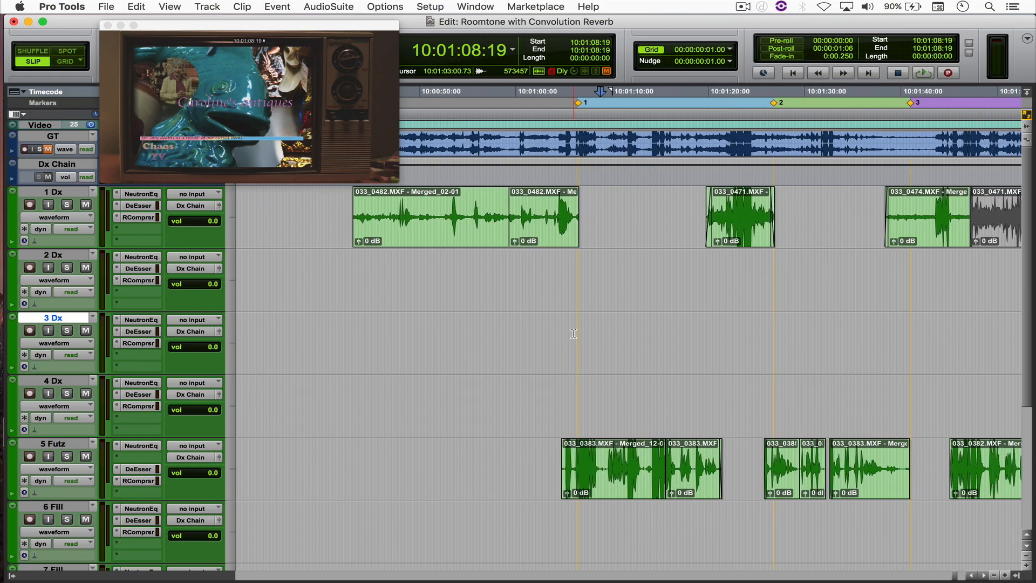
scroll(573, 332, "right", 3)
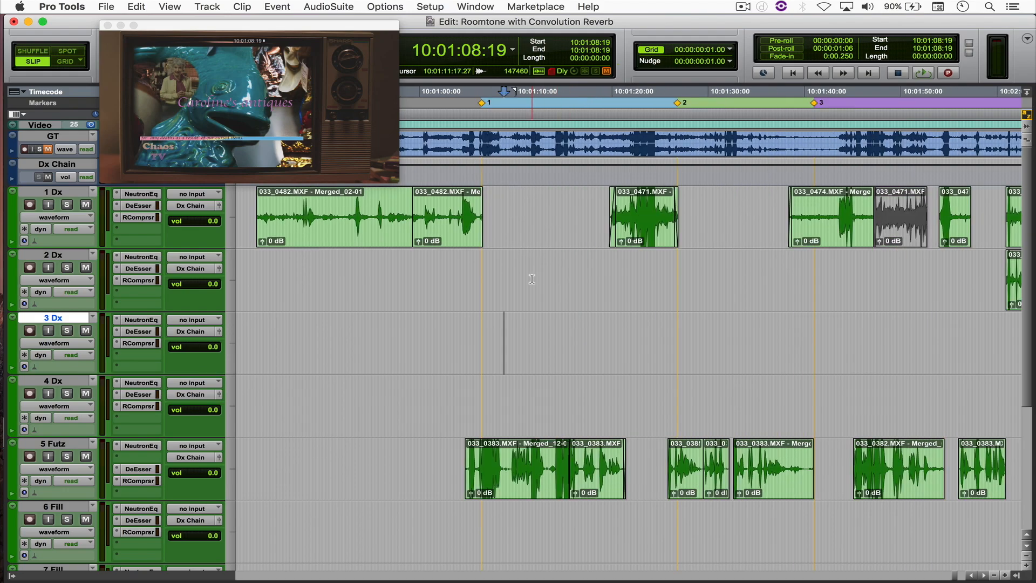
Extend the end of the 033_0471.MXF - Merged_06-03 clip on 1 Dx past marker 2 to about 10:01:31:08
left_click(615, 315)
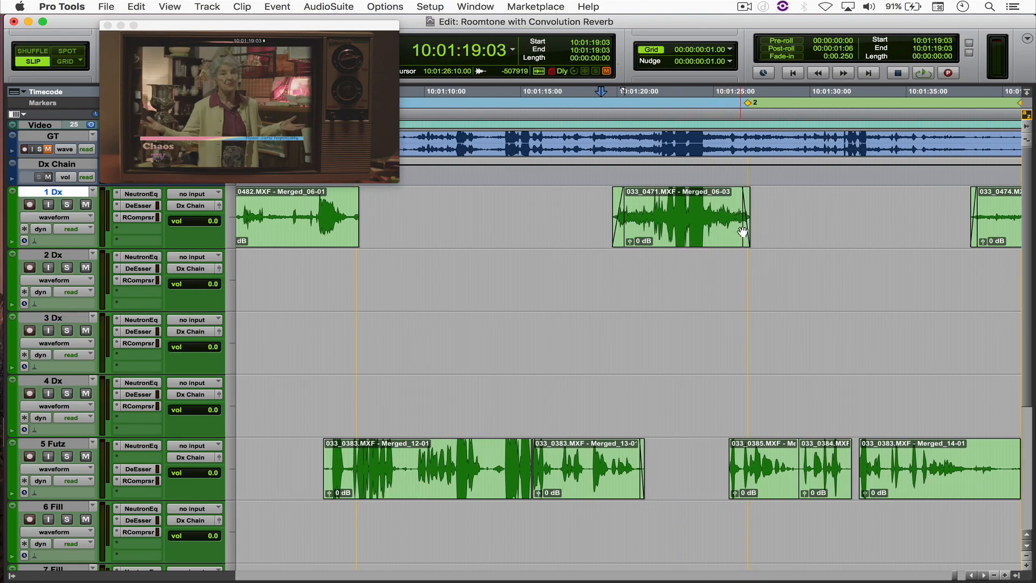
left_click(746, 231)
key("super+bracketright")
key("super+bracketright")
left_click_drag(642, 231, 981, 216)
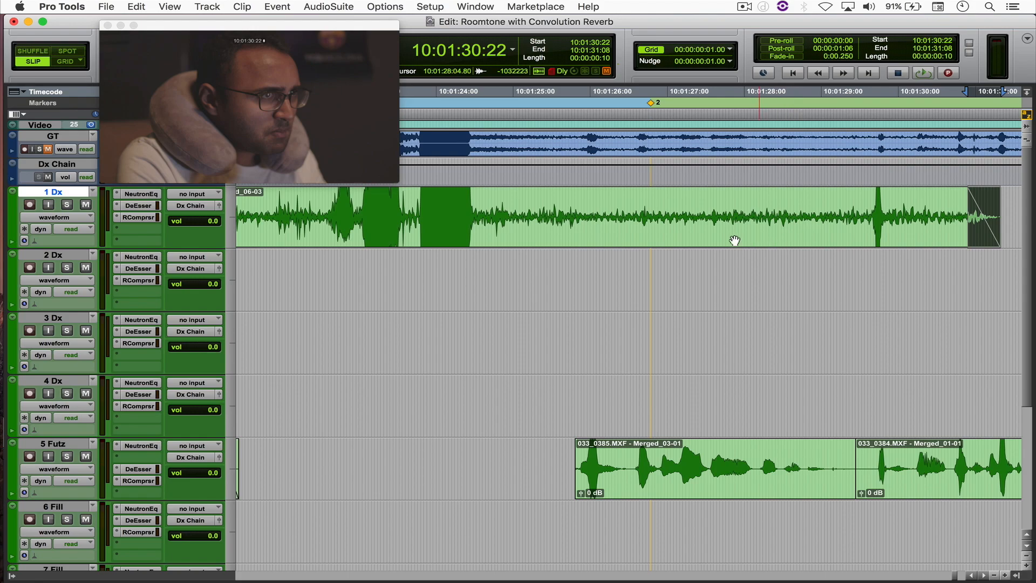
Play the extended 1 Dx clip from 10:01:24:14 and select its stretch from 10:01:26:06 to 10:01:27:03
left_click(483, 215)
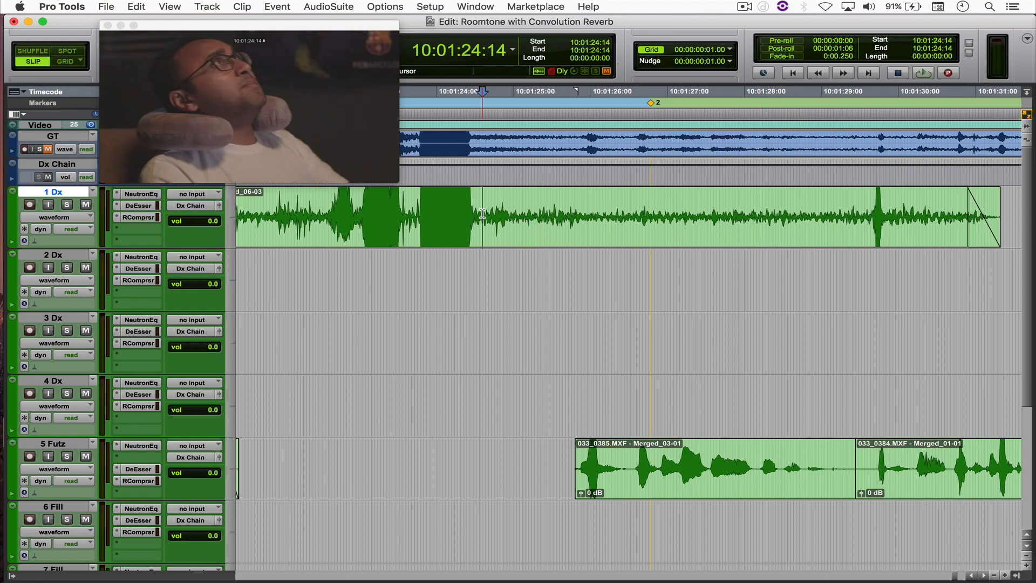
key("space")
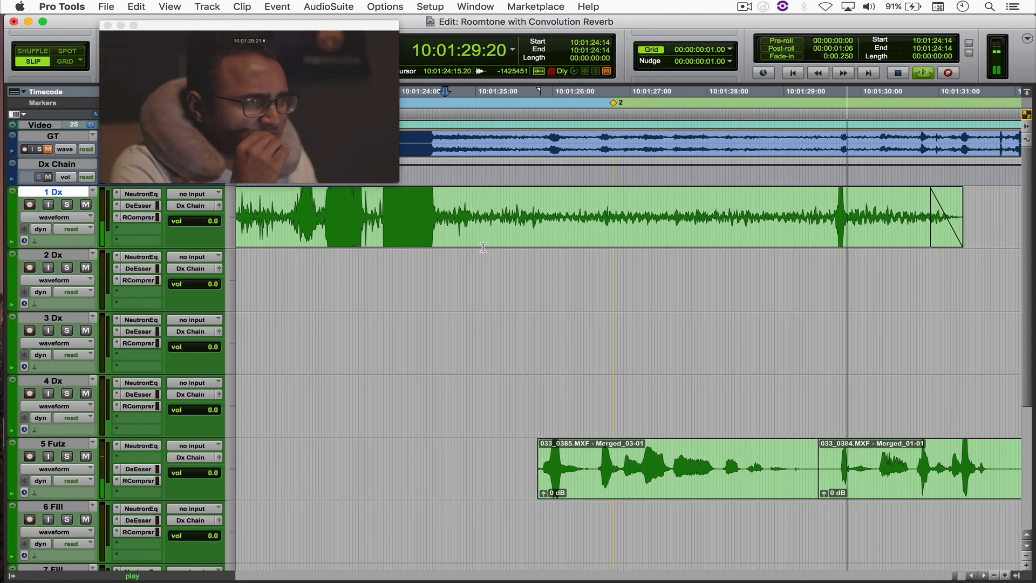
key("space")
left_click_drag(574, 215, 641, 216)
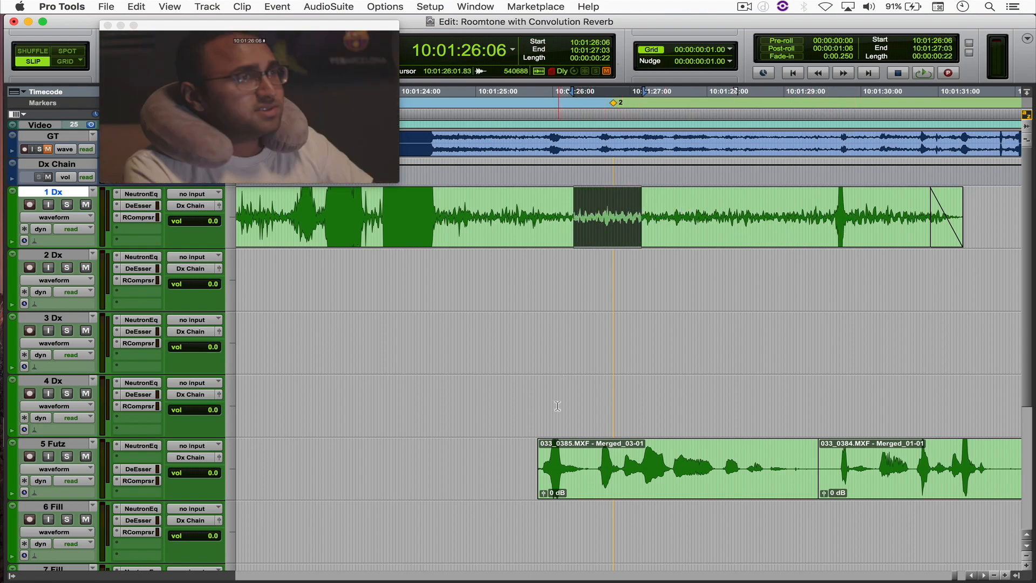
Play the 033_0385.MXF - Merged_03-01 clip on 5 Futz from about 10:01:25:21
left_click_drag(531, 464, 706, 464)
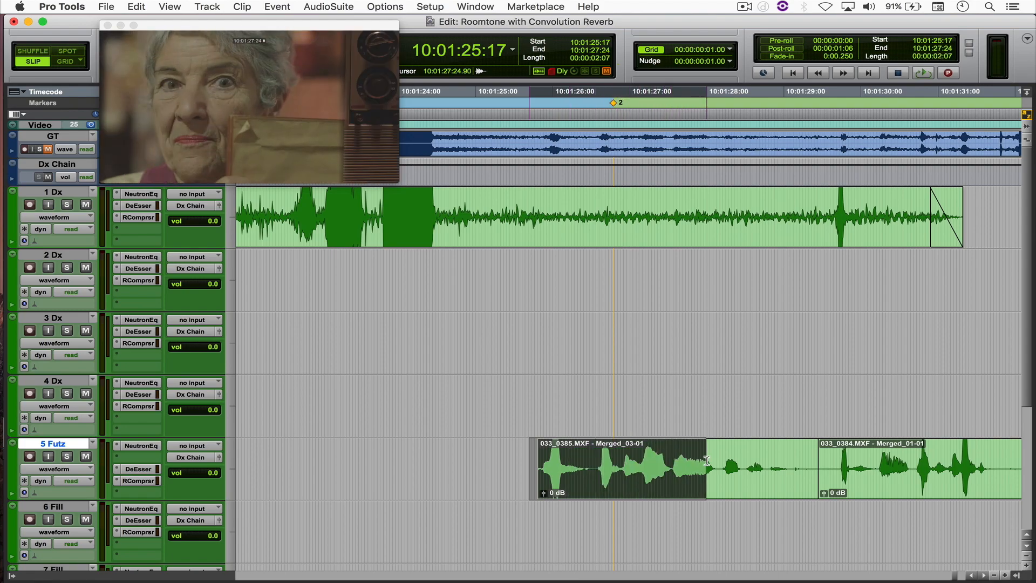
left_click(544, 458)
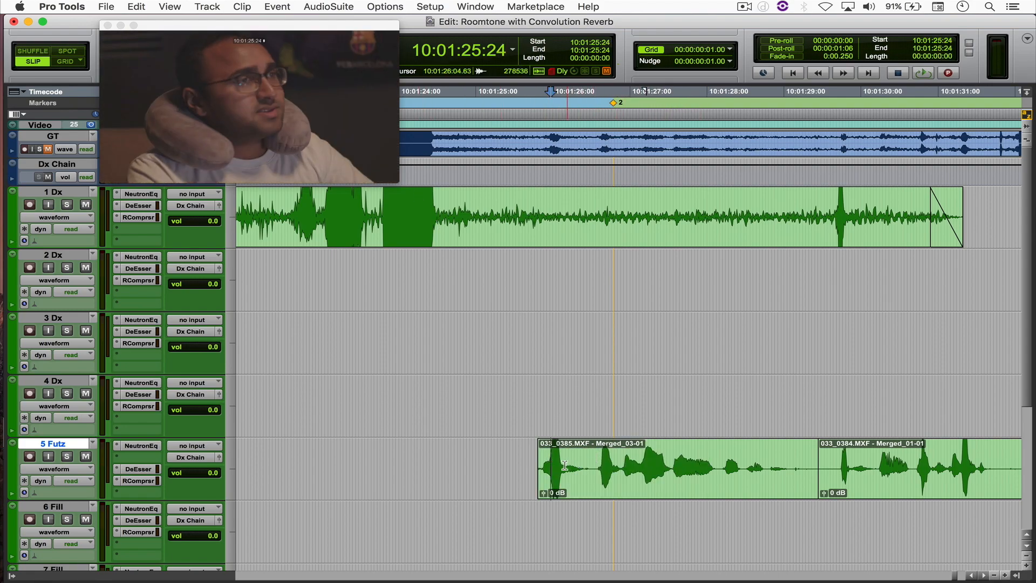
key("space")
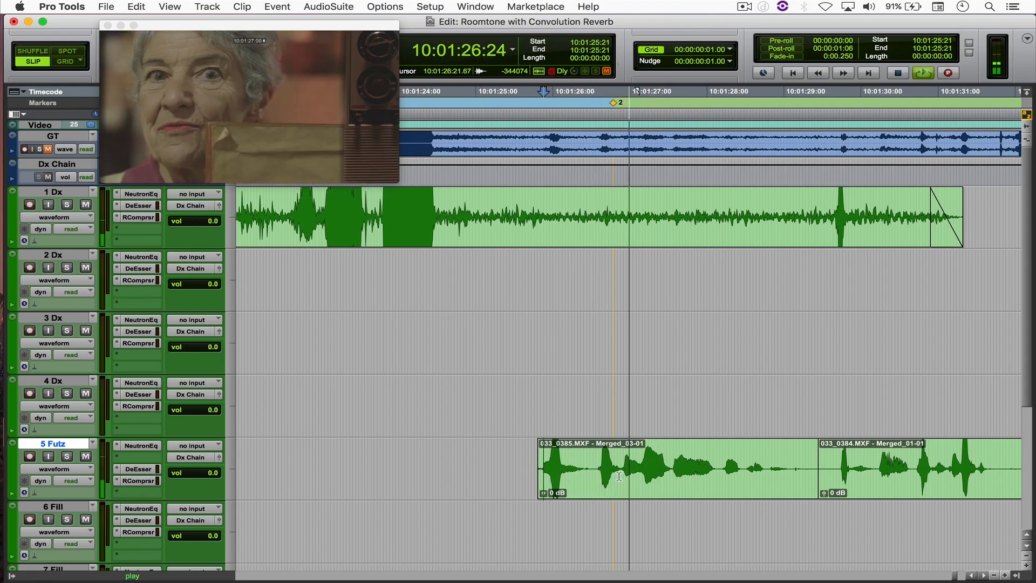
key("space")
scroll(485, 465, "right", 3)
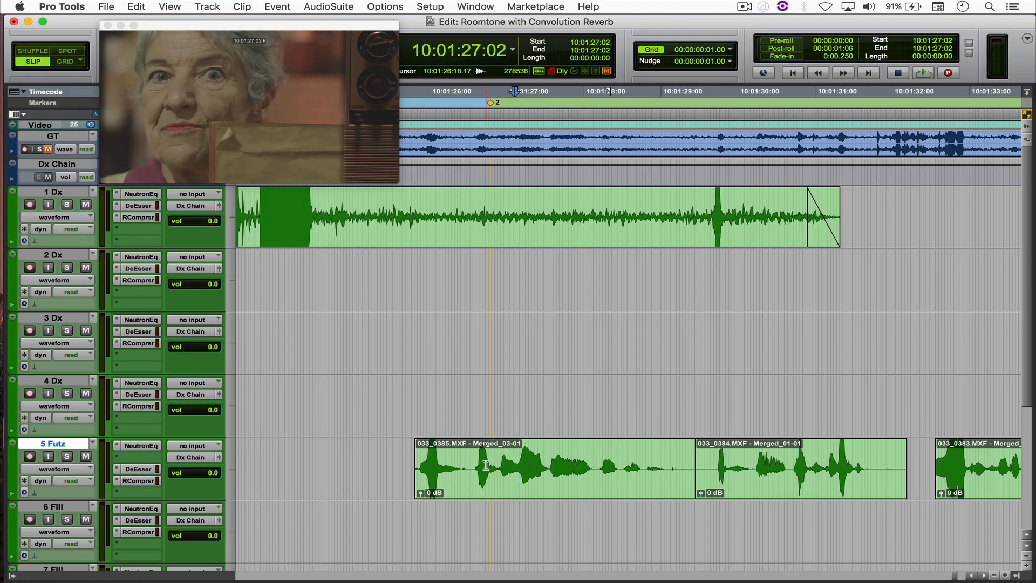
Select the empty range on 3 Dx from 10:01:25:23 to 10:01:30:12
left_click_drag(426, 318, 777, 330)
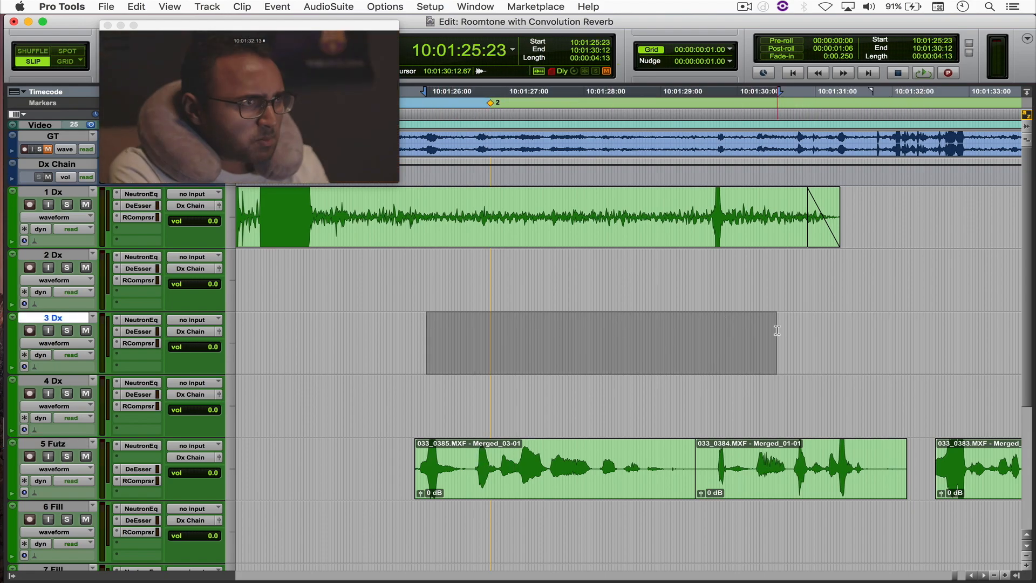
key("super+bracketleft")
key("super+bracketleft")
scroll(717, 343, "right", 2)
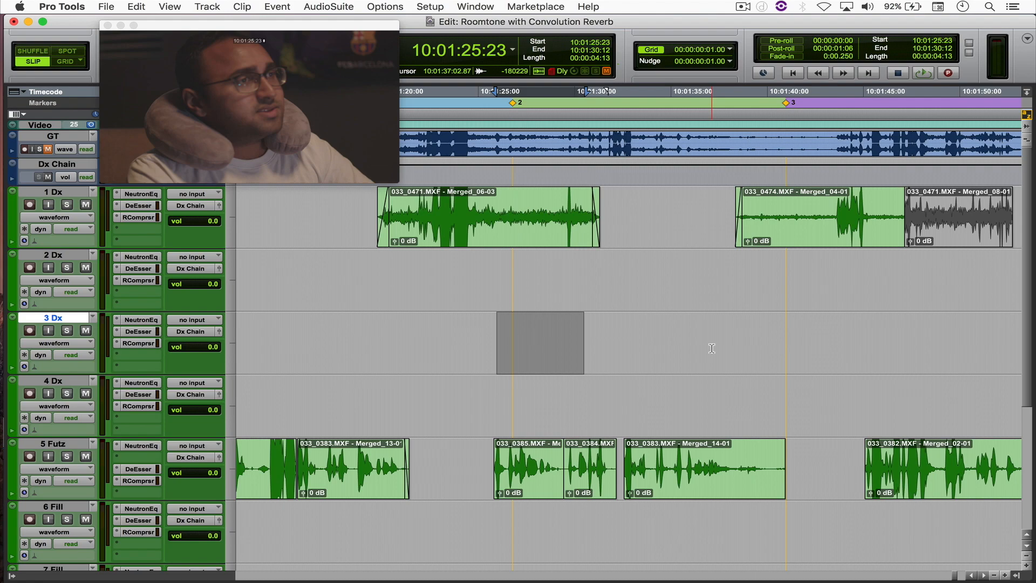
Locate the RT marker near 10:07:06 and select the quiet 033_0495.MXF clip on 1 Dx beneath it
left_click(564, 348)
key("super+bracketleft")
key("super+bracketleft")
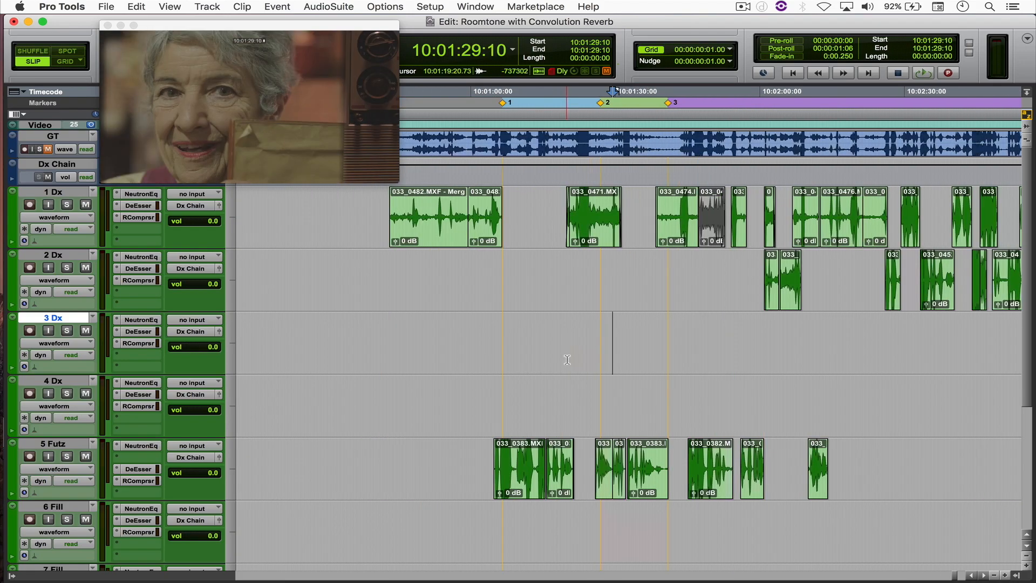
scroll(562, 353, "right", 15)
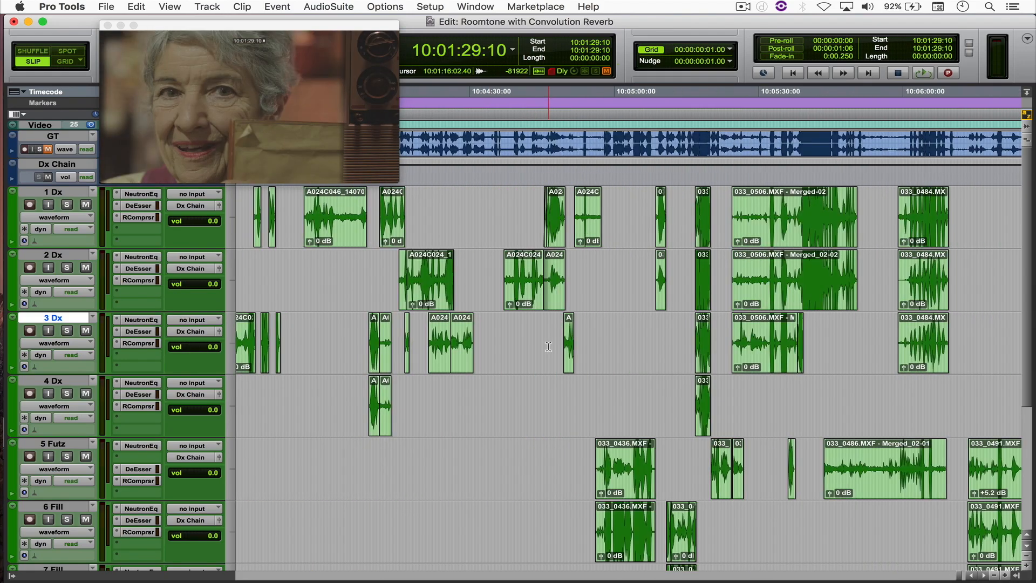
scroll(548, 346, "right", 5)
left_click(637, 217)
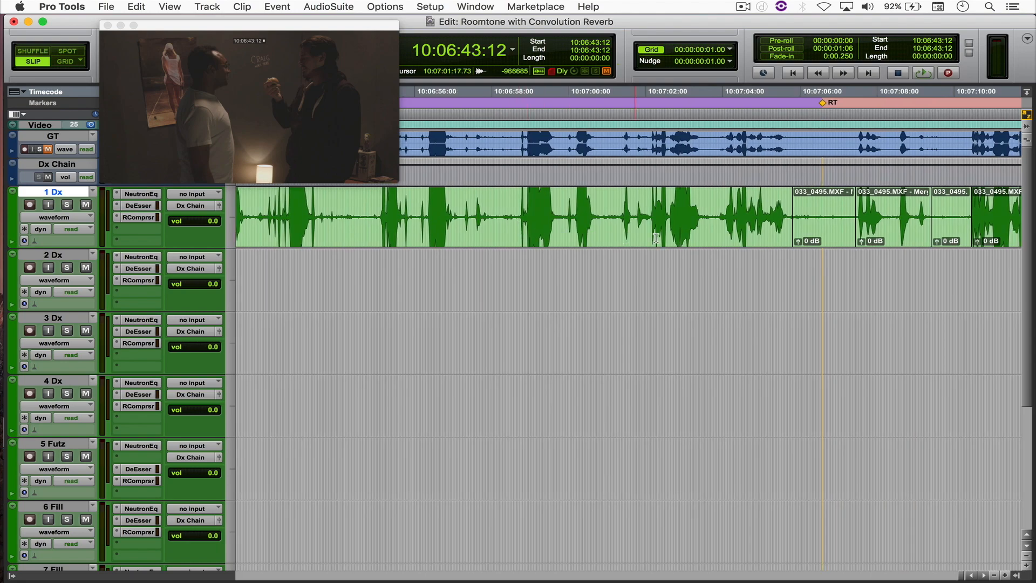
double_click(796, 225)
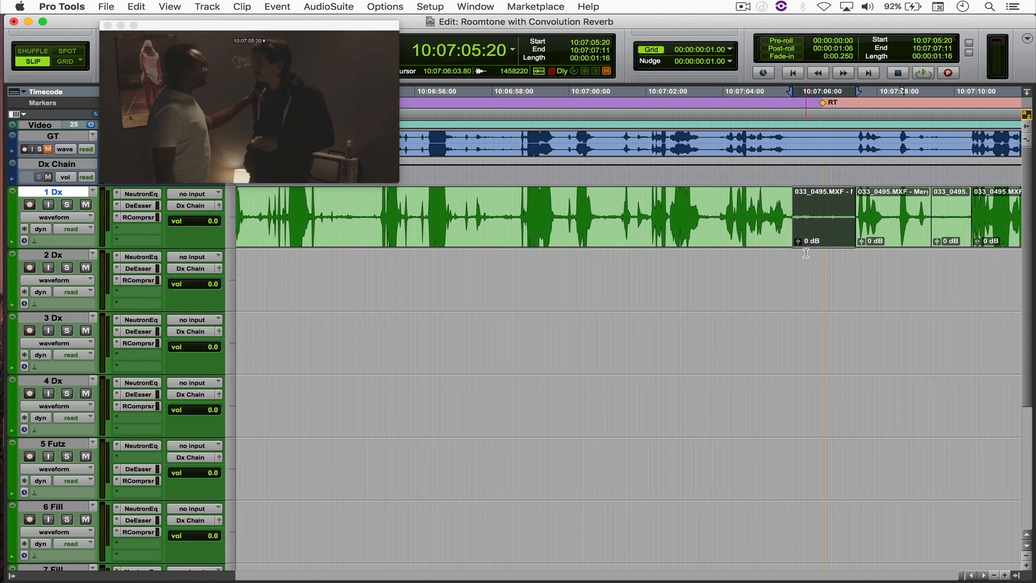
scroll(805, 253, "right", 3)
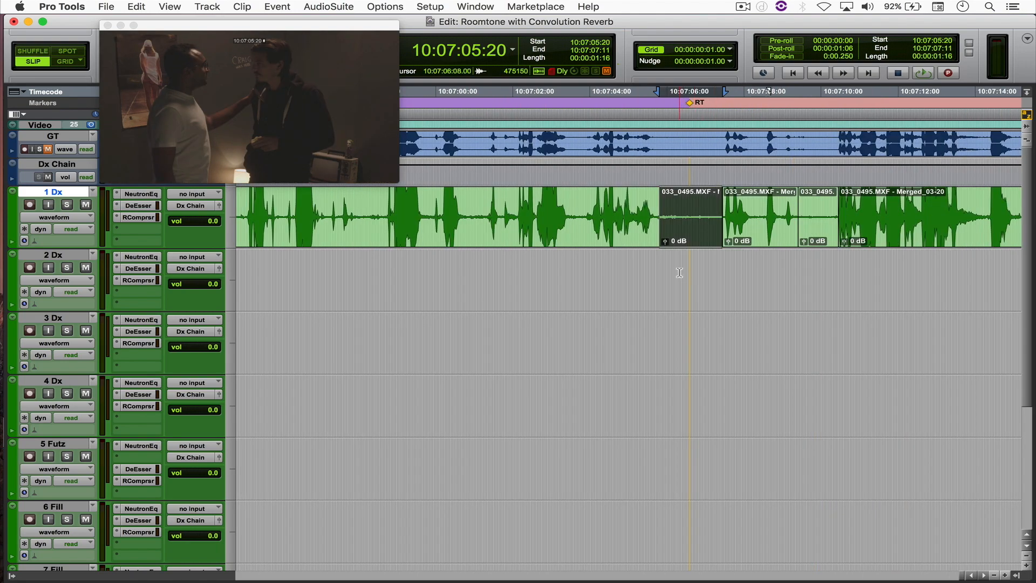
Copy the quiet 033_0495.MXF - Merged_03-03 clip from 1 Dx to the same position on 2 Dx
left_click(692, 232)
key("super+bracketright")
key("super+bracketright")
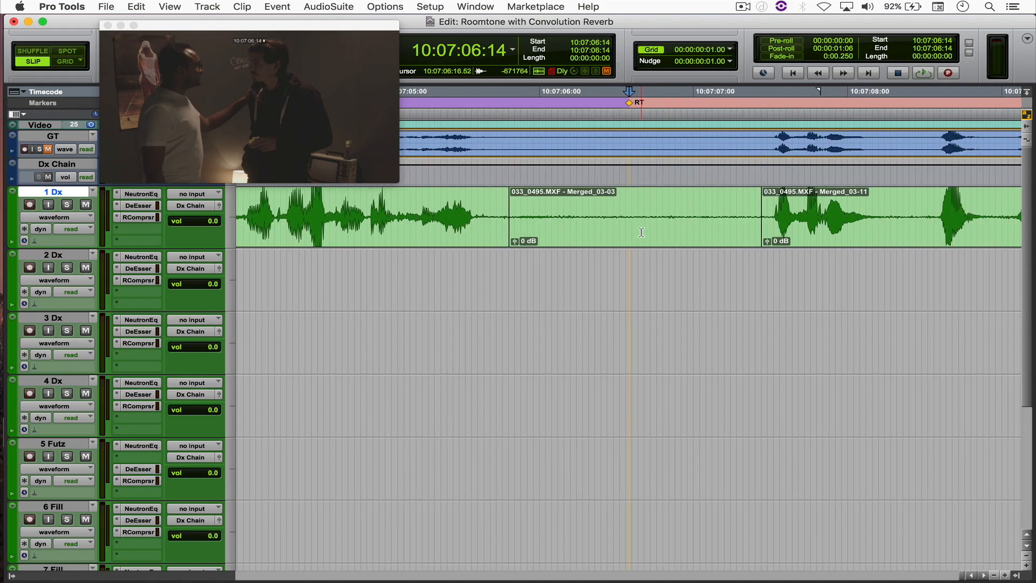
left_click_drag(636, 227, 636, 279)
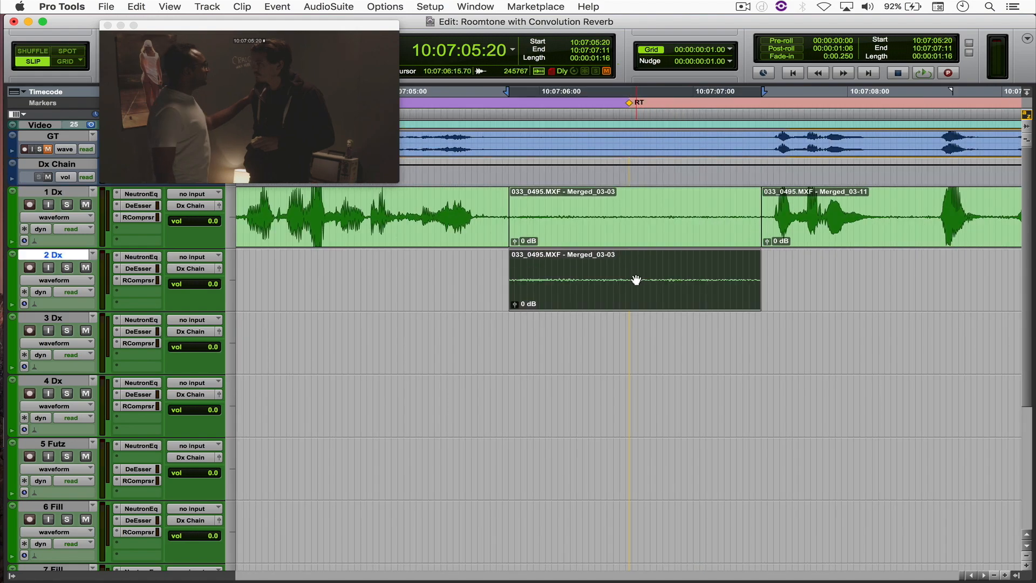
Copy the quiet 033_0495.MXF clip starting at 10:07:09:09 on 1 Dx to the same position on 2 Dx
key("super+bracketleft")
scroll(636, 279, "right", 3)
left_click(762, 226)
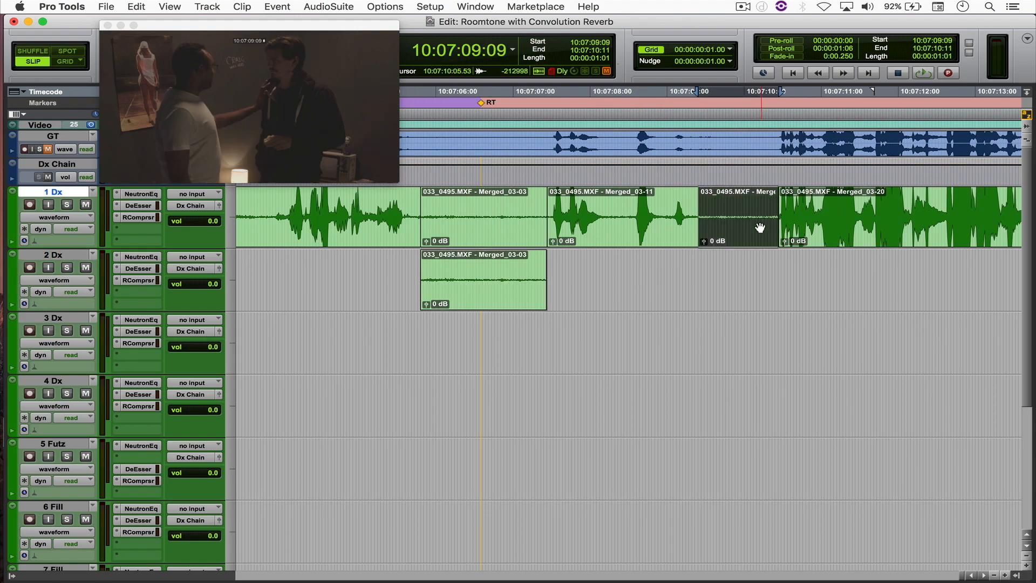
left_click_drag(751, 231, 723, 312)
Separate the quiet tail of the 1 Dx dialogue near 10:07:17:01 and copy it to 2 Dx with +9.5 dB clip gain
scroll(724, 313, "right", 6)
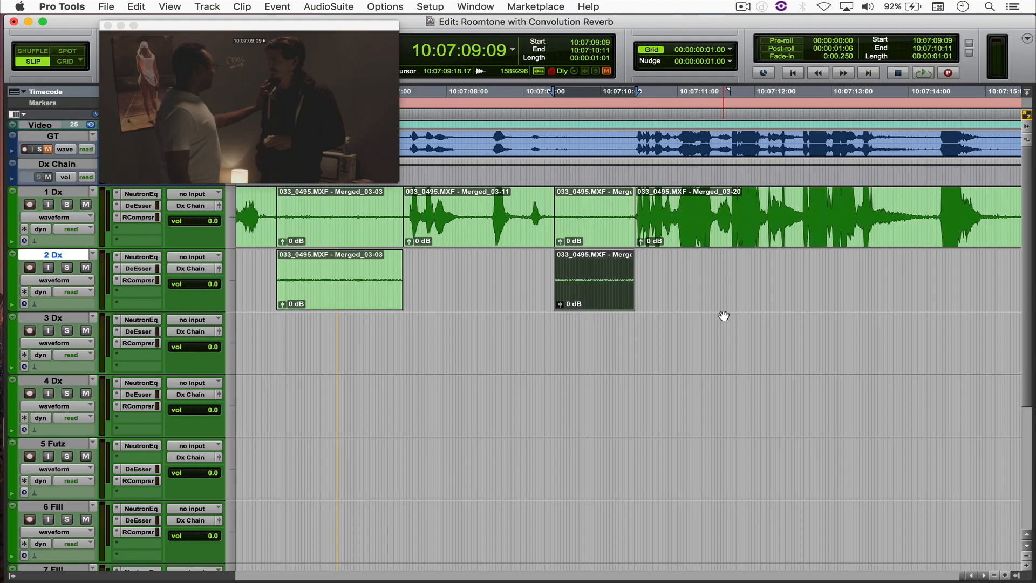
left_click(578, 218)
key("super+e")
left_click(624, 227)
left_click_drag(624, 227, 625, 264)
left_click_drag(583, 302, 585, 300)
Play the soloed tail clip on 2 Dx from around 10:07:17:00 to check its room tone
key("space")
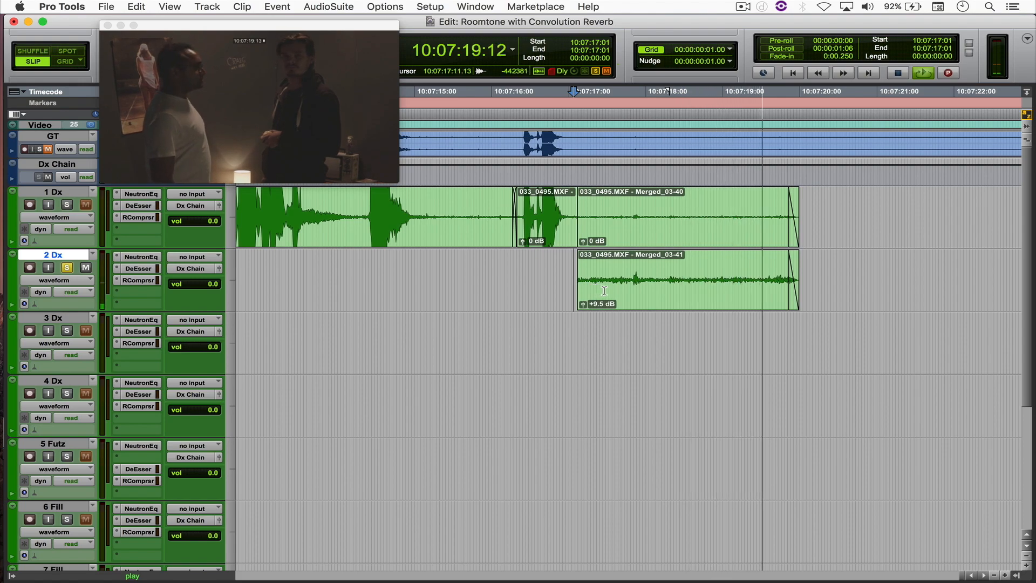
key("space")
left_click(572, 280)
key("space")
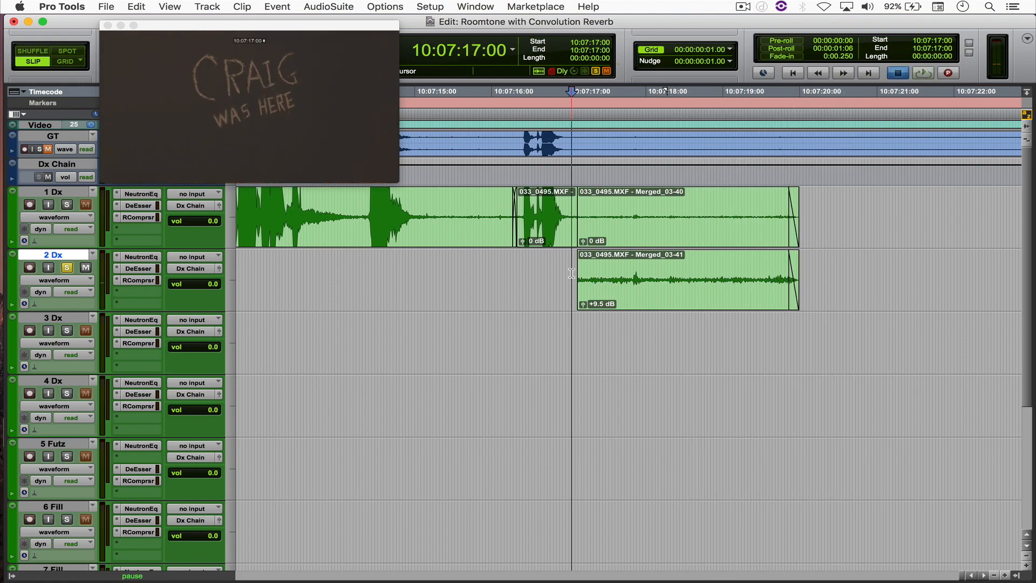
key("space")
key("super+bracketright")
left_click(629, 278)
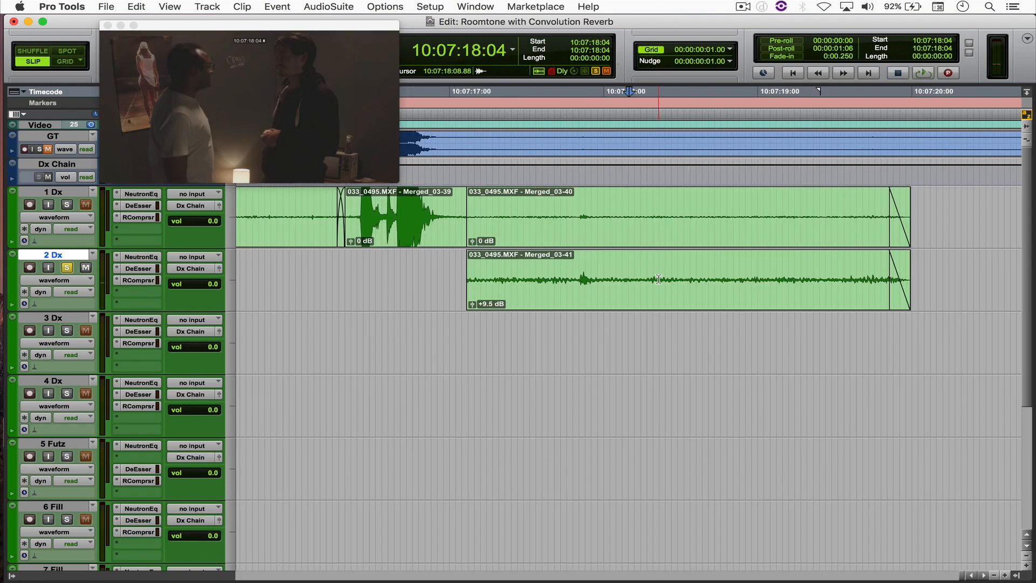
Select the noise bump at 10:07:17:20 in the 2 Dx tail clip and play from 10:07:17:15 to hear it
left_click_drag(599, 285, 717, 284)
left_click(629, 269)
left_click_drag(575, 278, 597, 278)
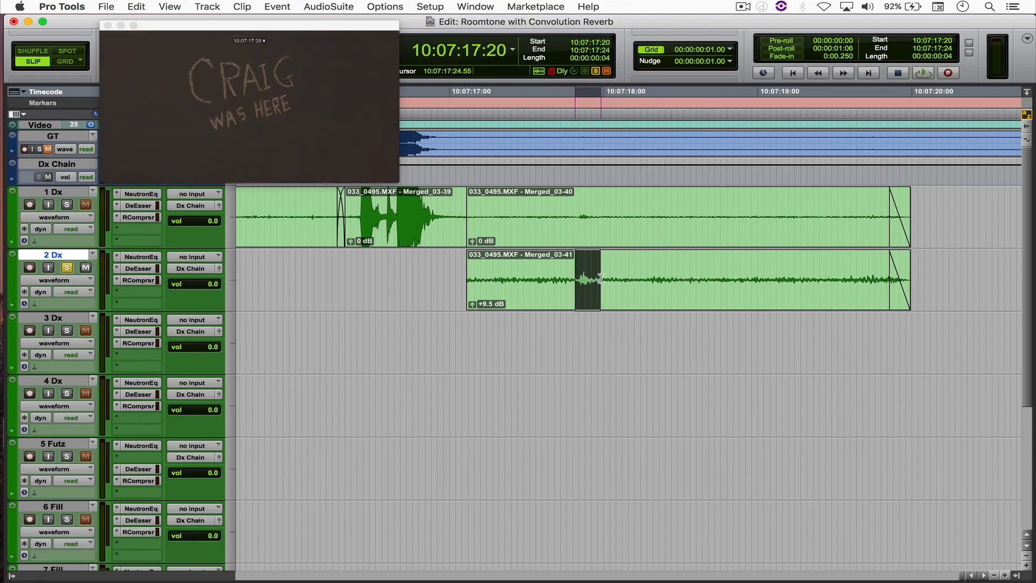
left_click(544, 276)
key("space")
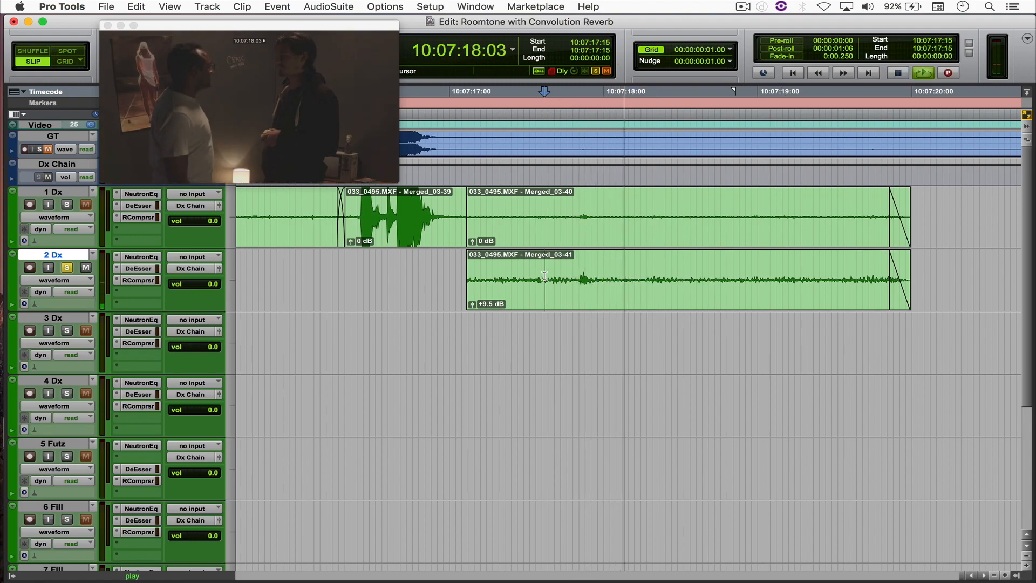
Trim the 2 Dx tail clip to the clean range from 10:07:18:00 to 10:07:19:01 and play it back
left_click_drag(603, 291, 769, 290)
key("super+t")
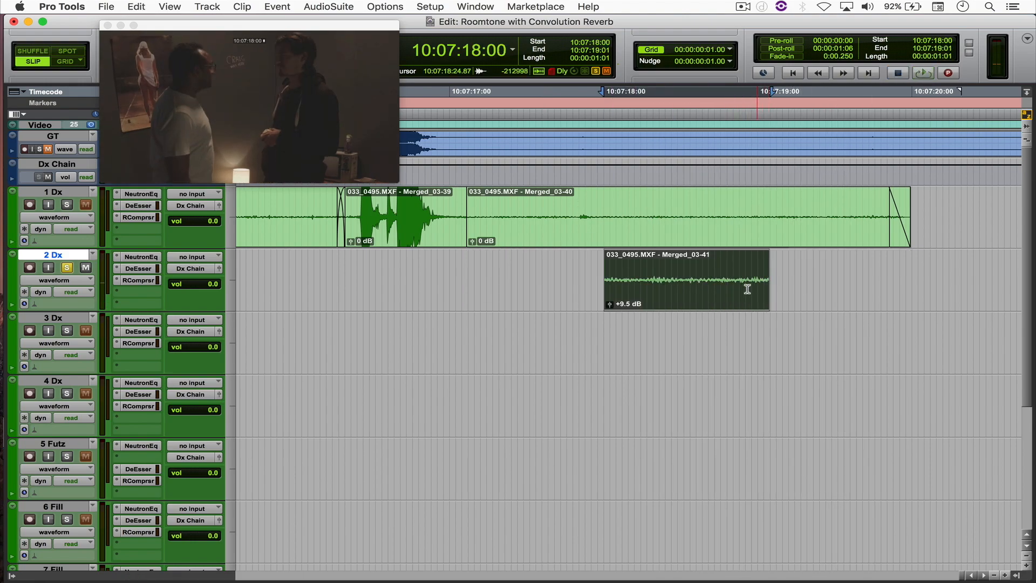
left_click(584, 277)
key("space")
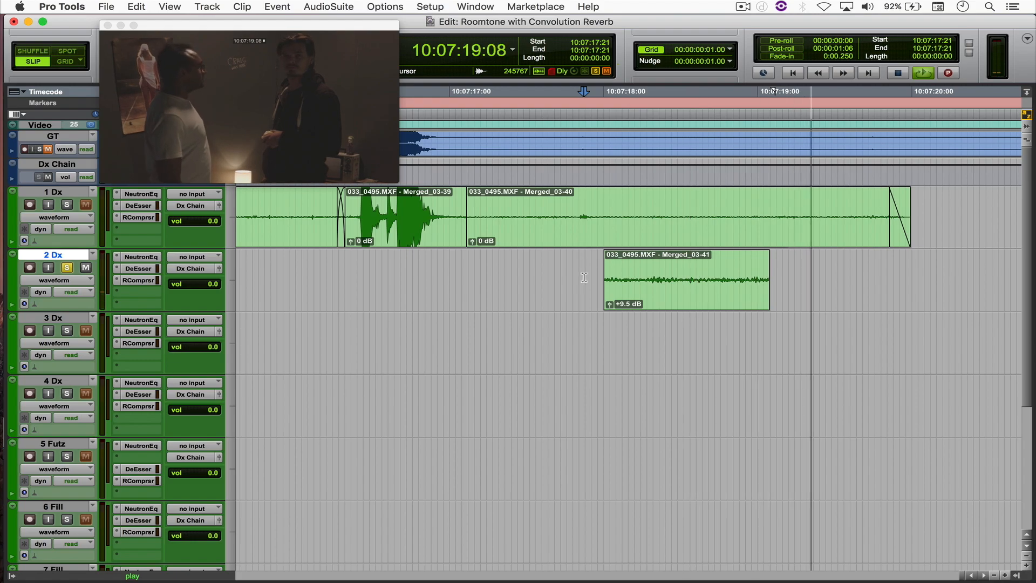
key("space")
Move the trimmed room tone clip on 2 Dx directly after the copied clip that starts at 10:07:09:09
left_click(636, 289)
key("super+bracketleft")
key("super+bracketleft")
key("super+bracketleft")
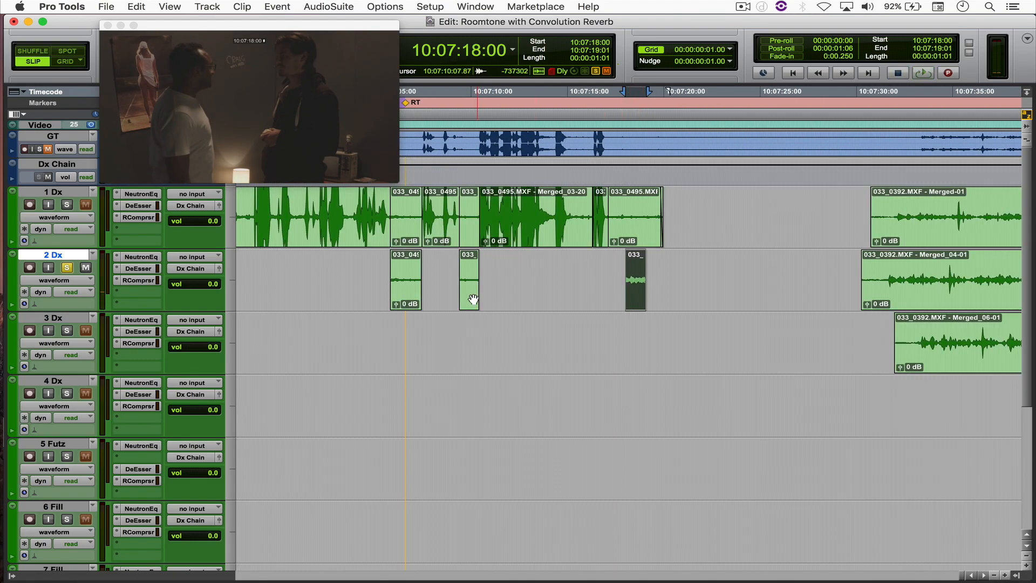
left_click(473, 299)
left_click(629, 277)
left_click_drag(629, 278, 481, 288)
left_click(462, 277)
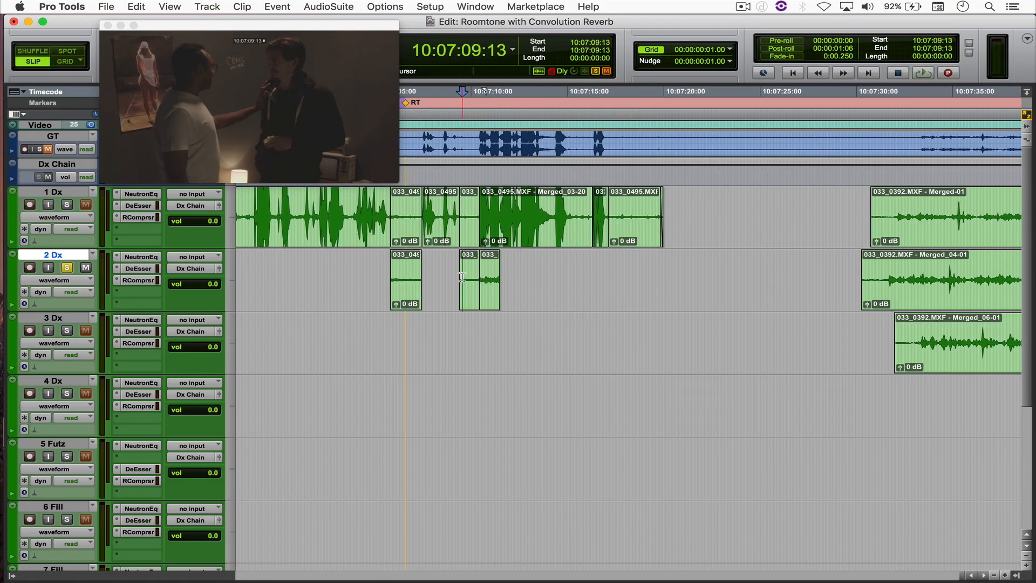
Raise the 033_0495.MXF - Merged_03-16 clip's gain to +10.3 dB and shift the trimmed clip beside it to start at 10:07:10:21
key("super+bracketright")
key("super+bracketright")
key("super+bracketright")
left_click_drag(614, 304, 614, 285)
left_click(791, 278)
left_click_drag(790, 277, 856, 278)
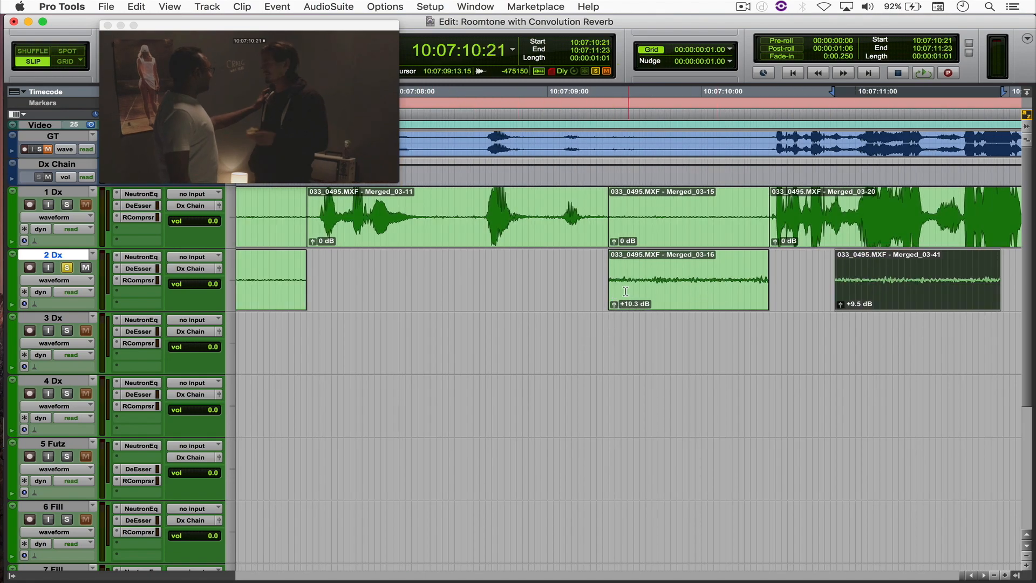
Play the 033_0495.MXF - Merged_03-16 clip on 2 Dx from 10:07:09:09 and again from 10:07:09:07 to listen for noise
left_click(604, 293)
key("space")
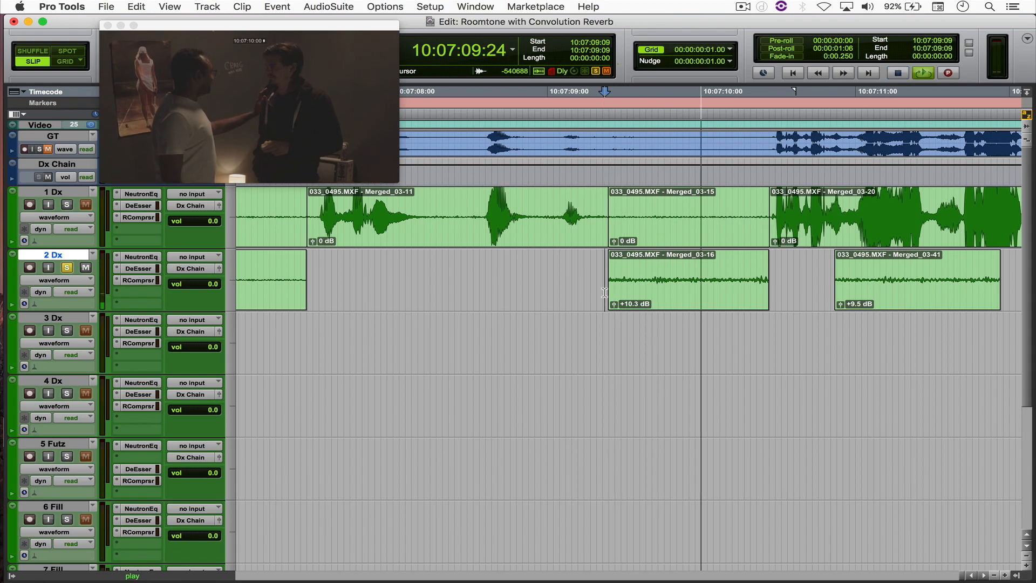
key("space")
left_click(595, 286)
key("space")
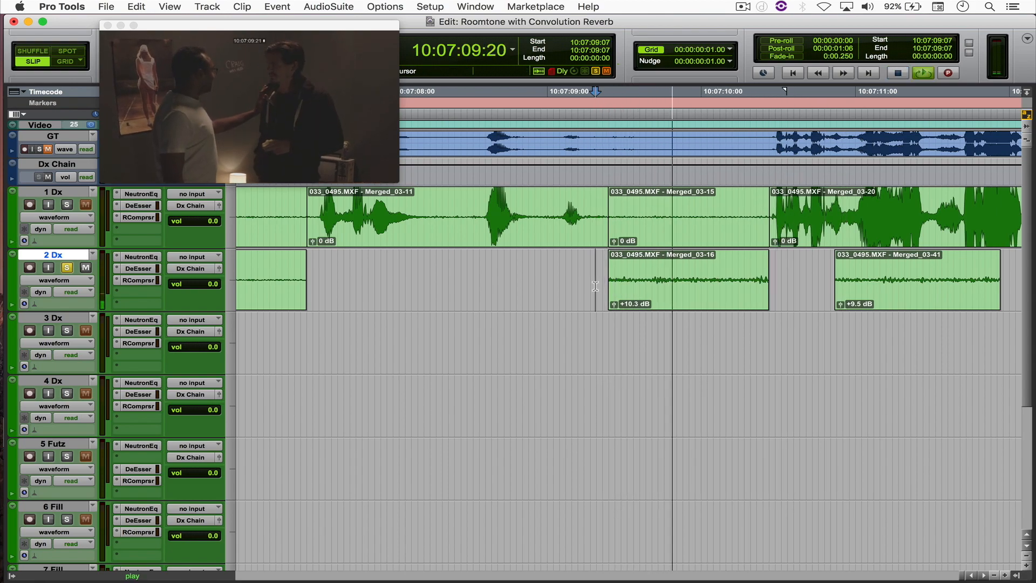
key("space")
Cut the range 10:07:09:16 to 10:07:09:21 out of the Merged_03-16 clip in Shuffle mode and play the splice from 10:07:09:09
left_click_drag(679, 285, 646, 285)
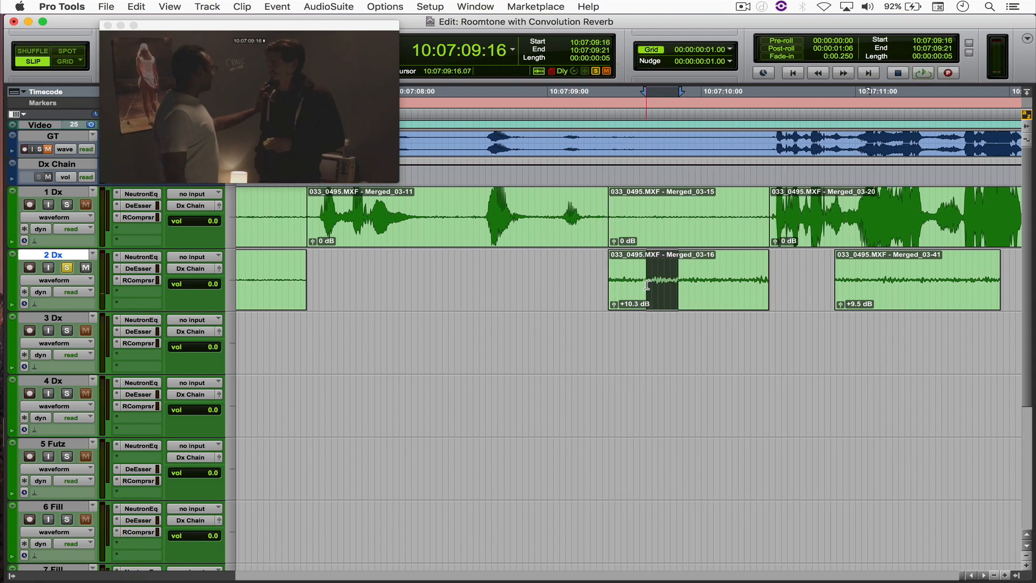
key("F1")
key("Delete")
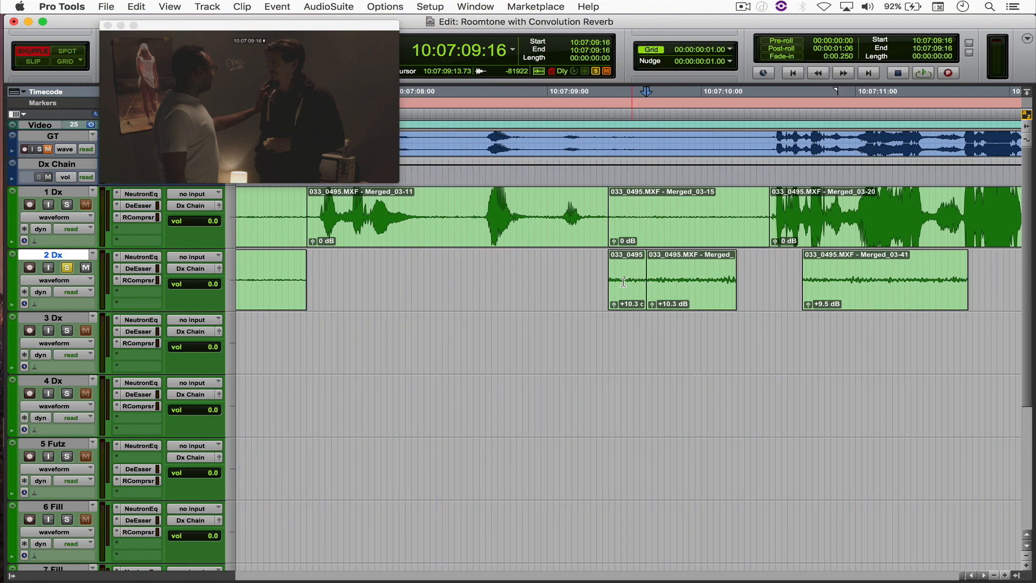
left_click(604, 282)
key("space")
key("space")
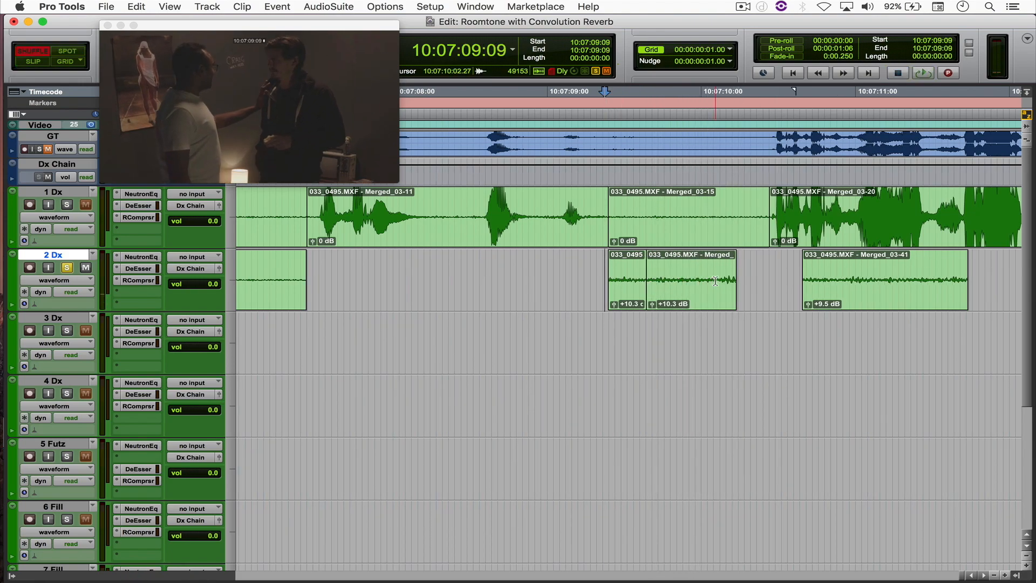
Trim the second Merged_03-16 fragment's end at about 10:07:10:02, switch to Slip mode and select across the splice between both fragments
left_click(715, 283)
key("s")
left_click(649, 259)
key("F2")
key("s")
key("r")
left_click_drag(619, 281, 663, 281)
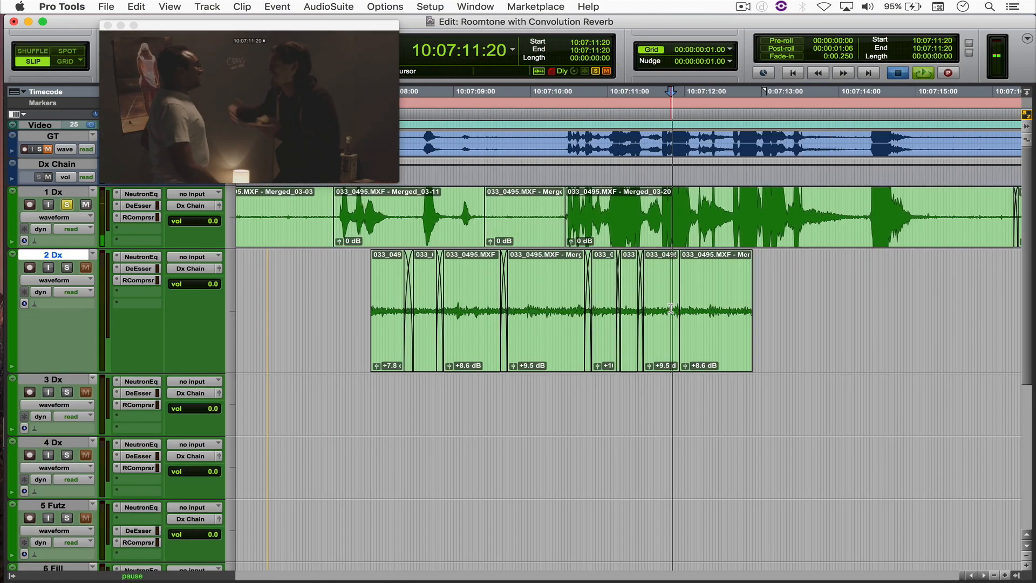
Select all crossfaded room tone clips on 2 Dx from 10:07:07:23 to 10:07:12:22 and play them
triple_click(423, 321)
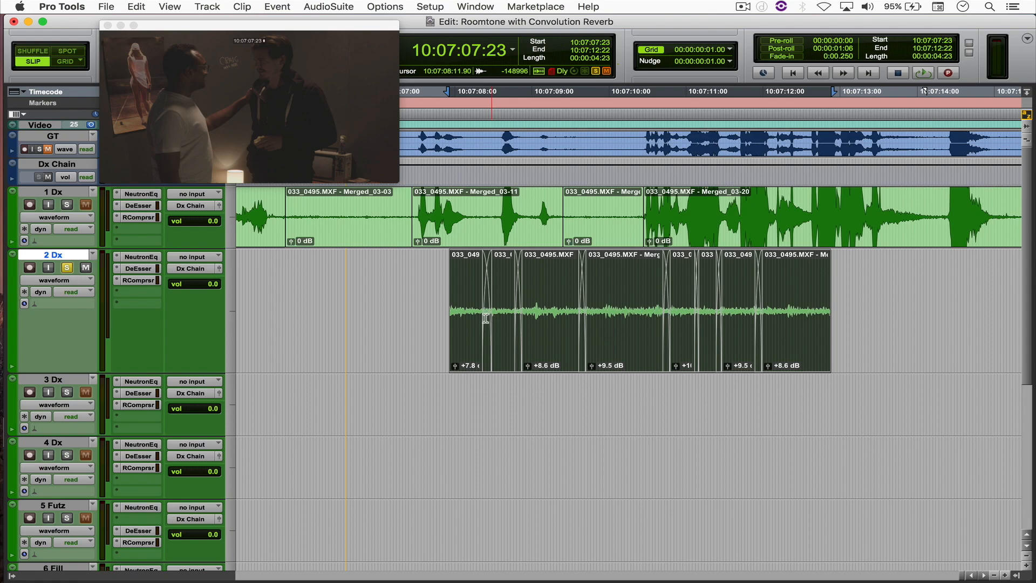
key("space")
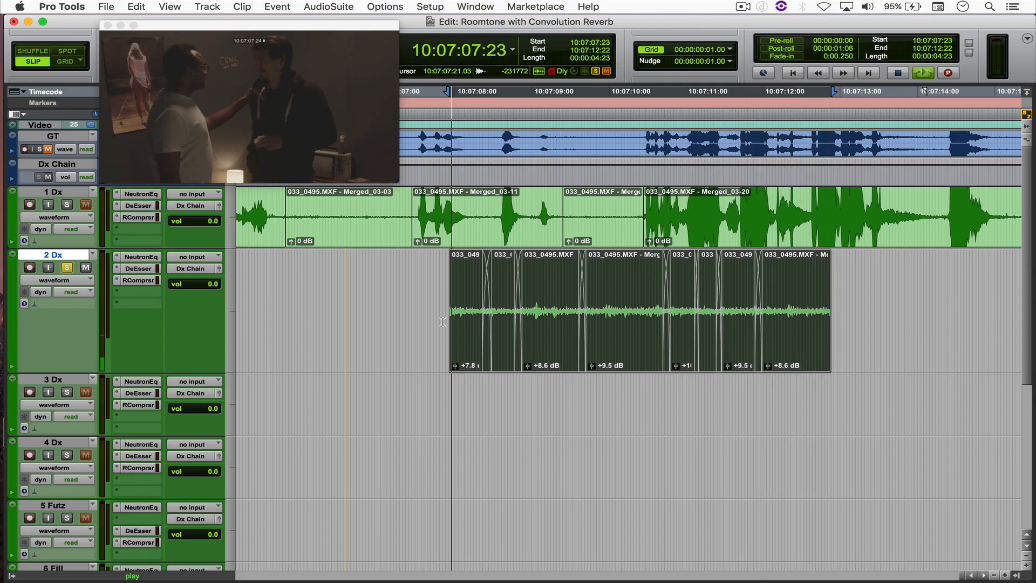
key("space")
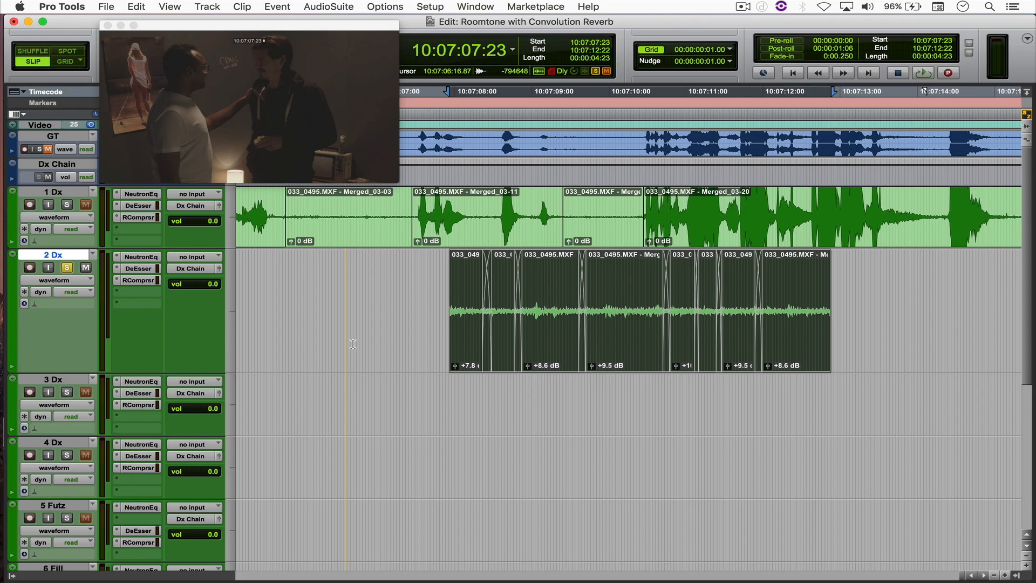
Reset the clip gain of every room tone fragment on 2 Dx to 0 dB
scroll(429, 333, "right", 1)
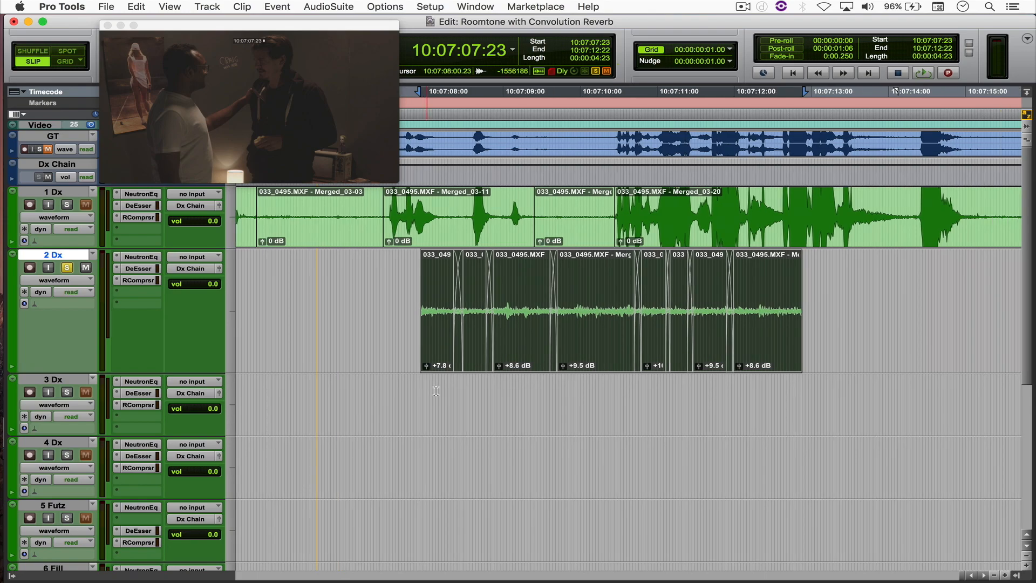
left_click(464, 354)
key("t")
key("t")
left_click(460, 366, "alt")
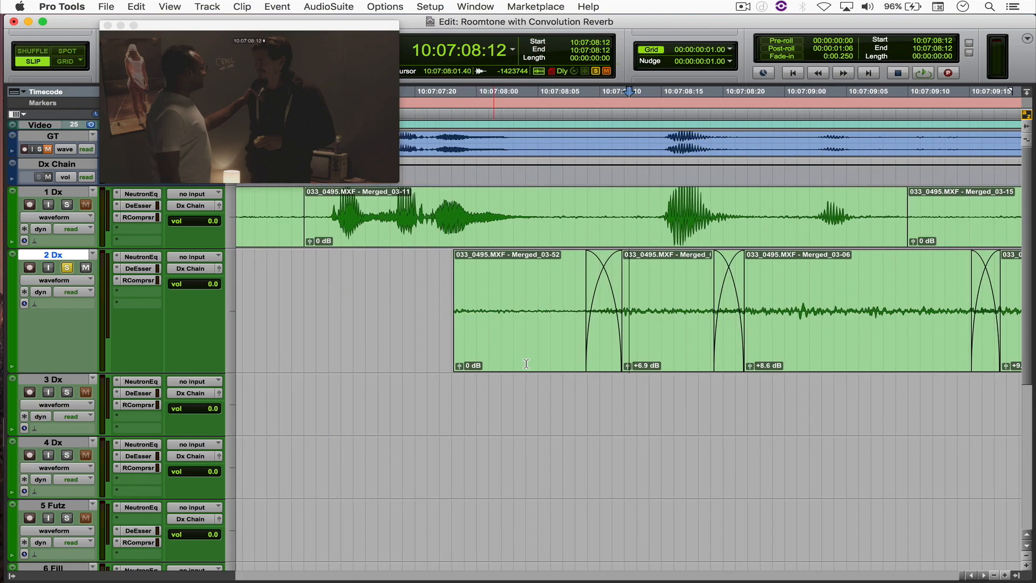
left_click(628, 365, "alt")
left_click(750, 366, "alt")
key("r")
left_click(668, 366, "alt")
scroll(669, 366, "right", 3)
left_click(688, 365, "alt")
left_click(746, 365, "alt")
left_click(791, 365, "alt")
Consolidate the 2 Dx room tone fragments from 10:07:07:23 to 10:07:12:22 and name the clip and disk file RT Tutorial
key("r")
double_click(792, 335)
left_click(452, 335, "shift")
key("alt+shift+3")
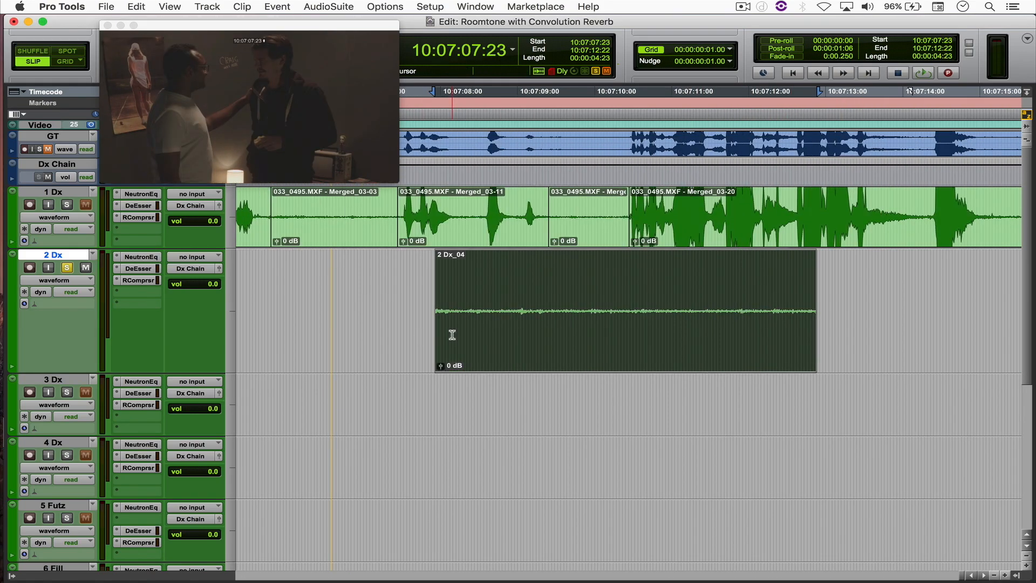
double_click(453, 335)
type("RT Tutorial")
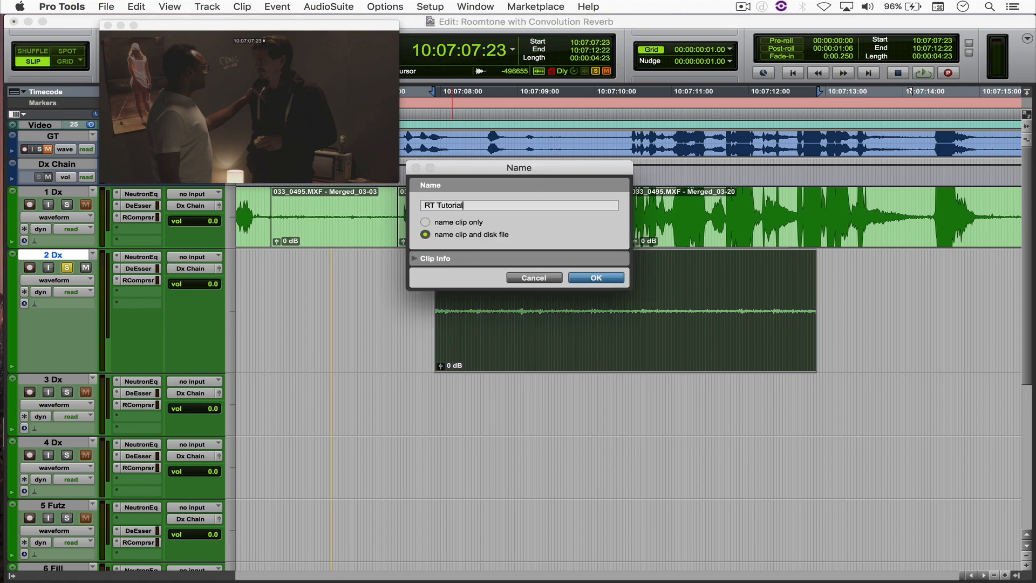
key("Return")
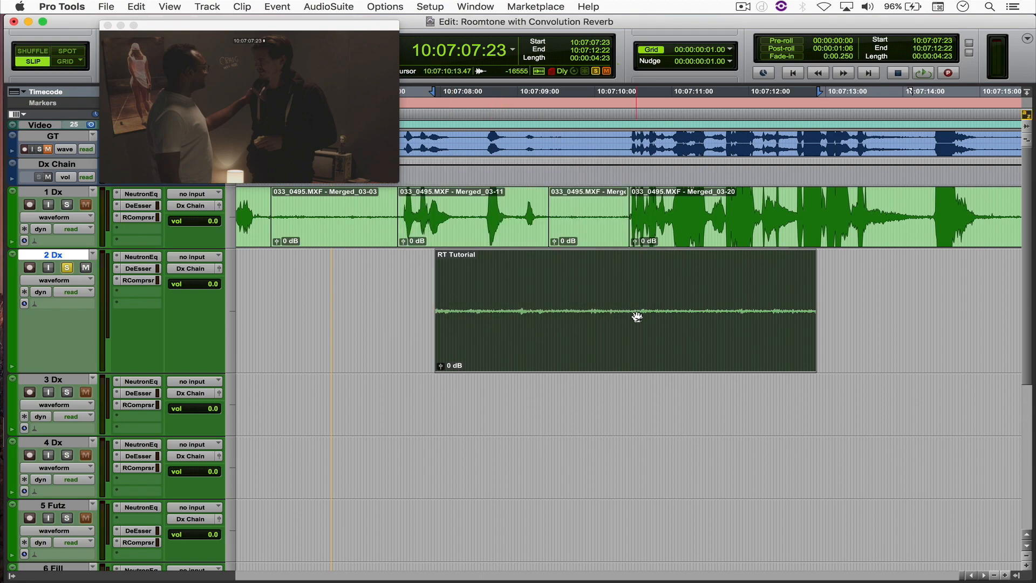
Export the RT Tutorial clip as a (Multiple) Mono WAV file into a new Documents folder named RT
key("super+shift+k")
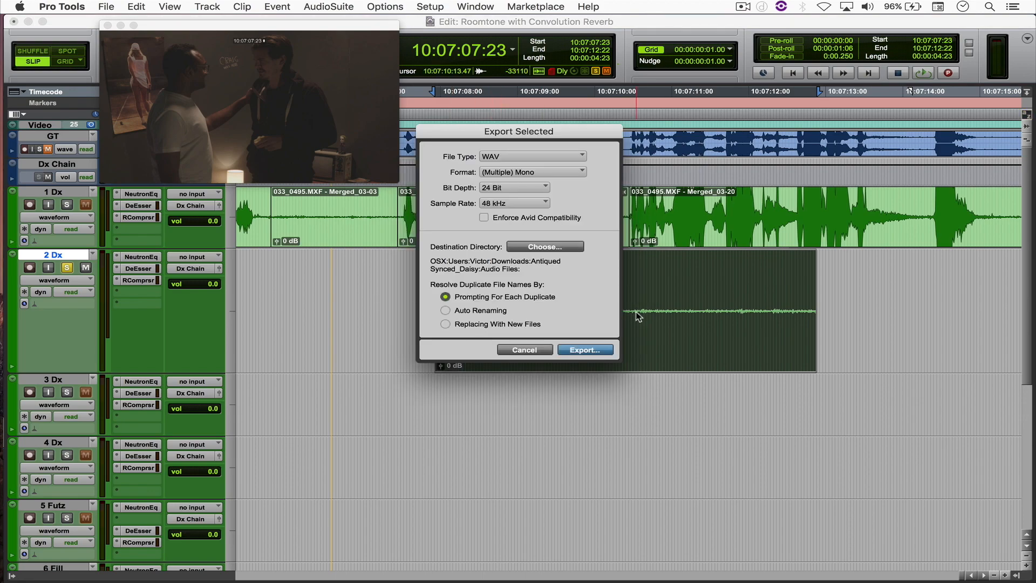
left_click(512, 173)
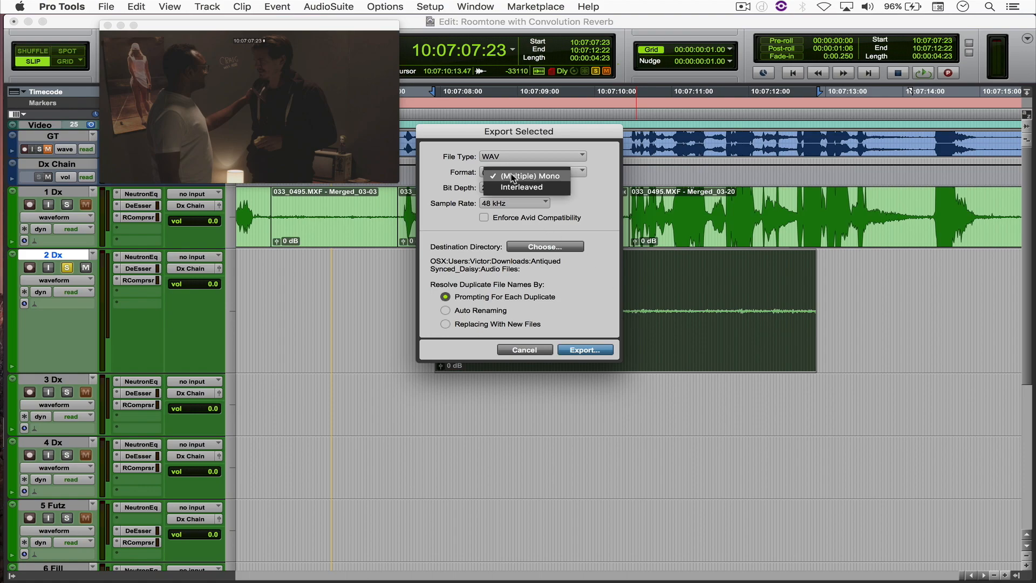
left_click(531, 176)
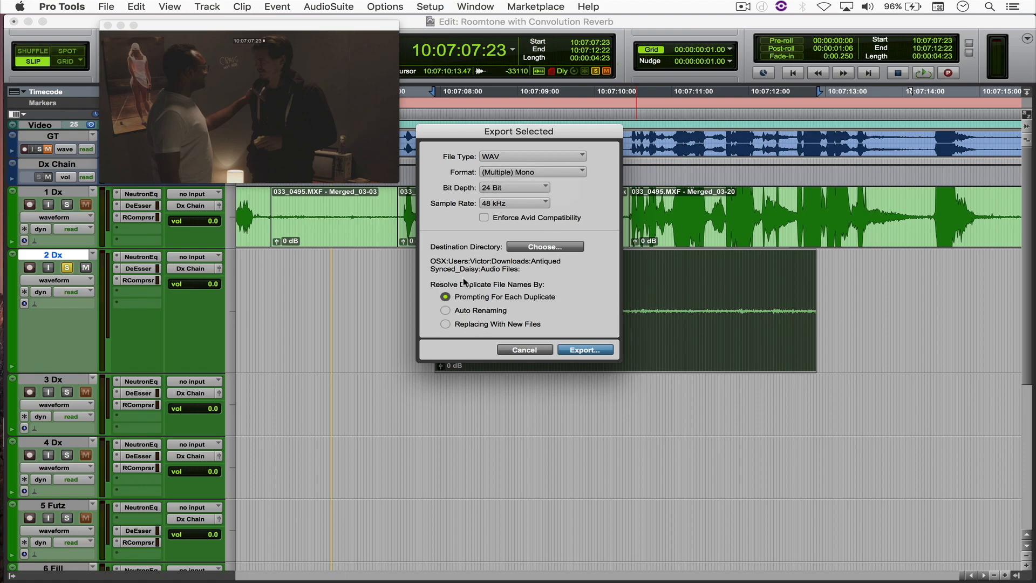
left_click(555, 247)
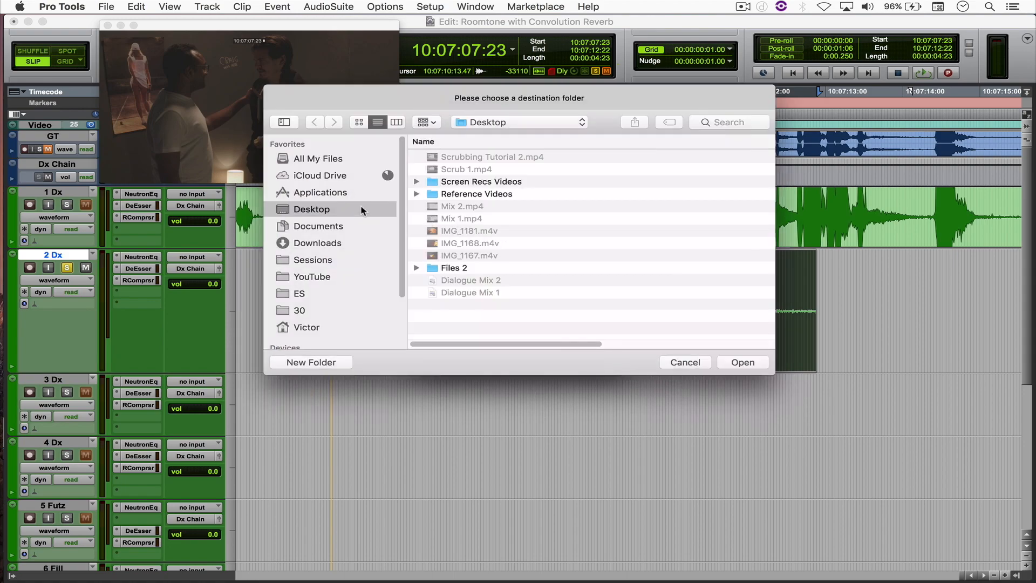
left_click(352, 231)
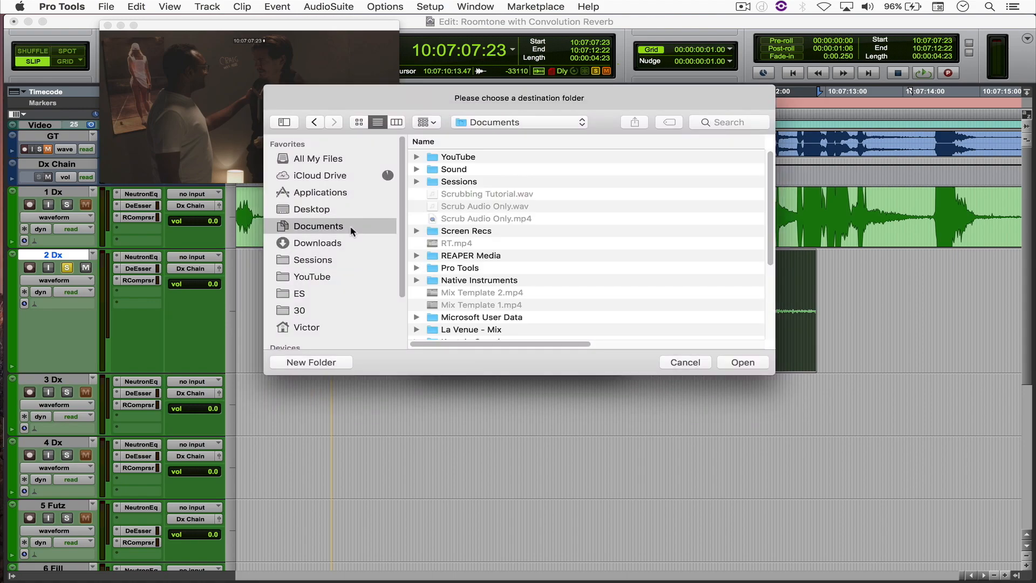
left_click(311, 362)
type("RT")
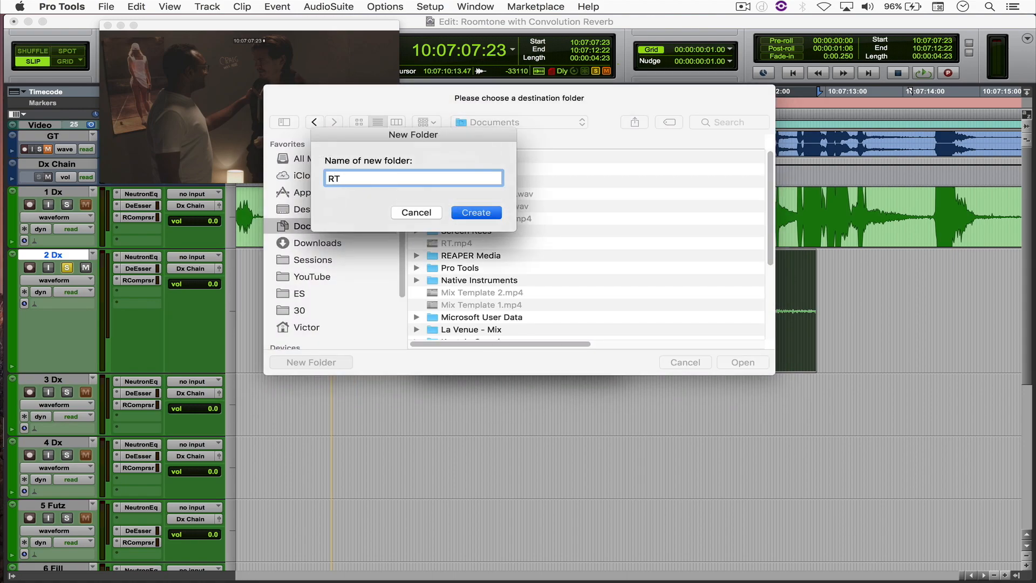
key("Return")
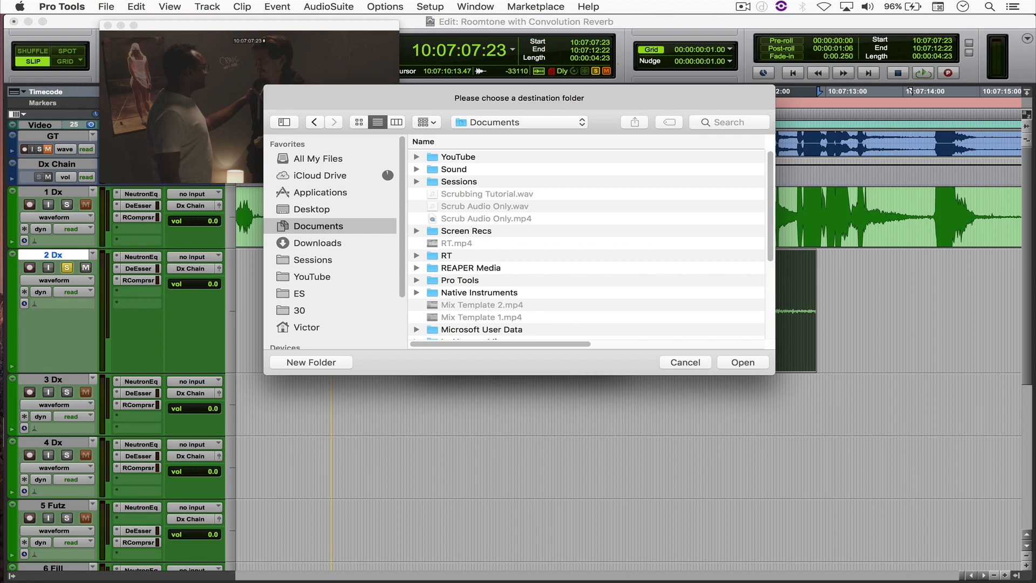
double_click(446, 256)
left_click(744, 362)
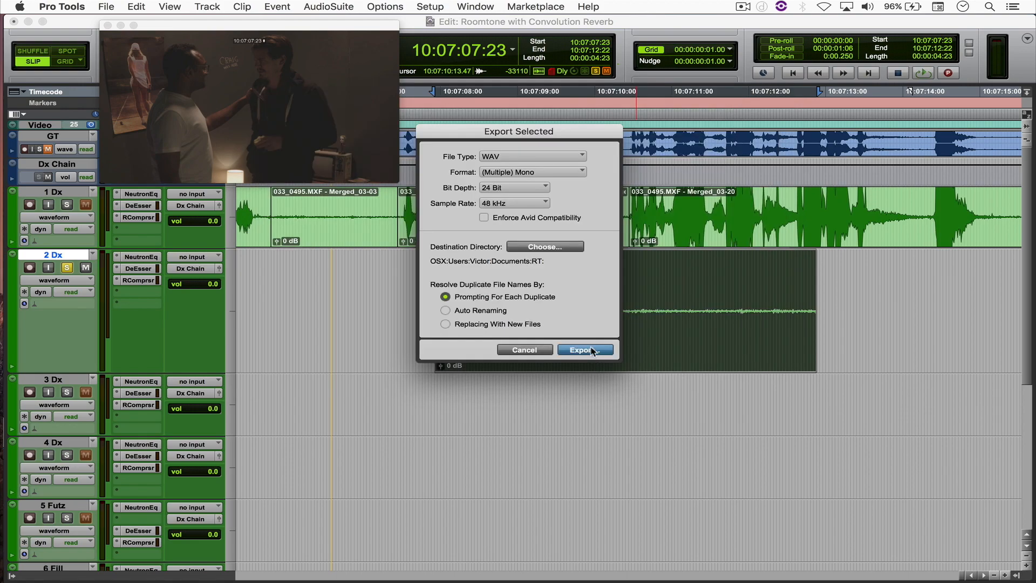
left_click(592, 351)
Create one new mono audio track below 2 Dx and name it RT
key("super+shift+n")
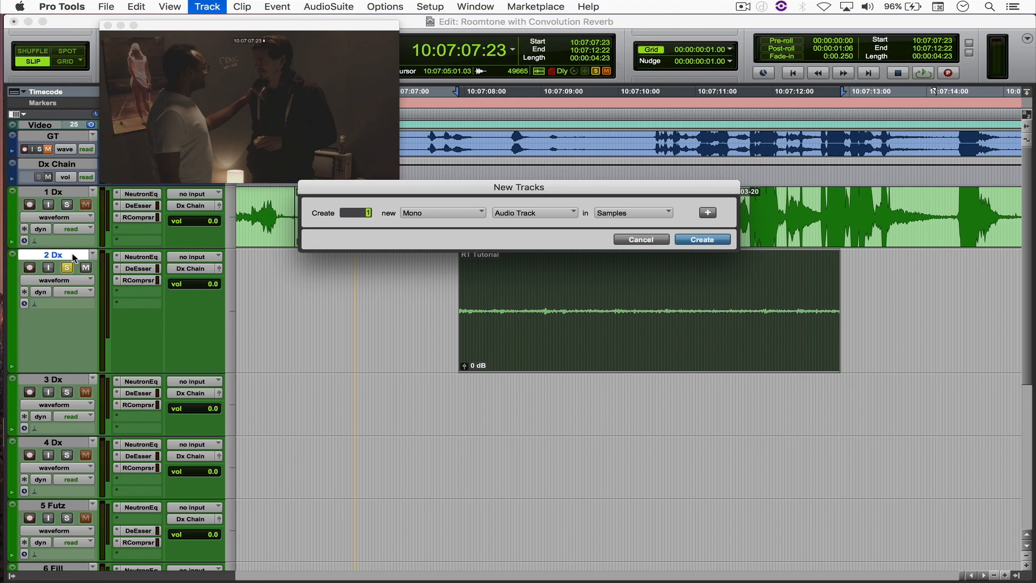
key("Return")
double_click(74, 381)
type("RT")
key("Return")
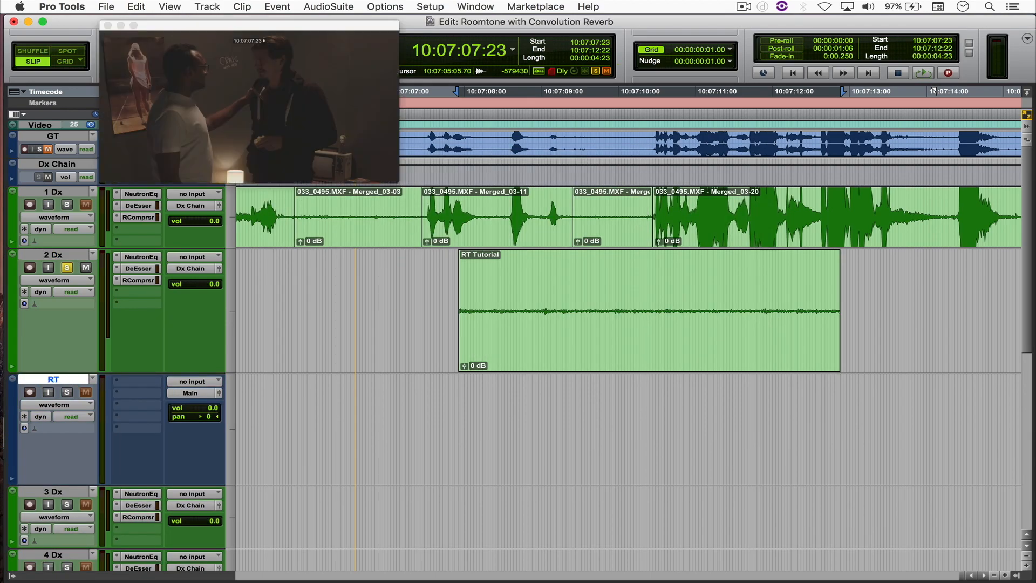
Insert the Signal Generator in the RT track's first insert slot, producing Pink Noise at -20.0 dB
left_click(135, 381)
mouse_move(161, 405)
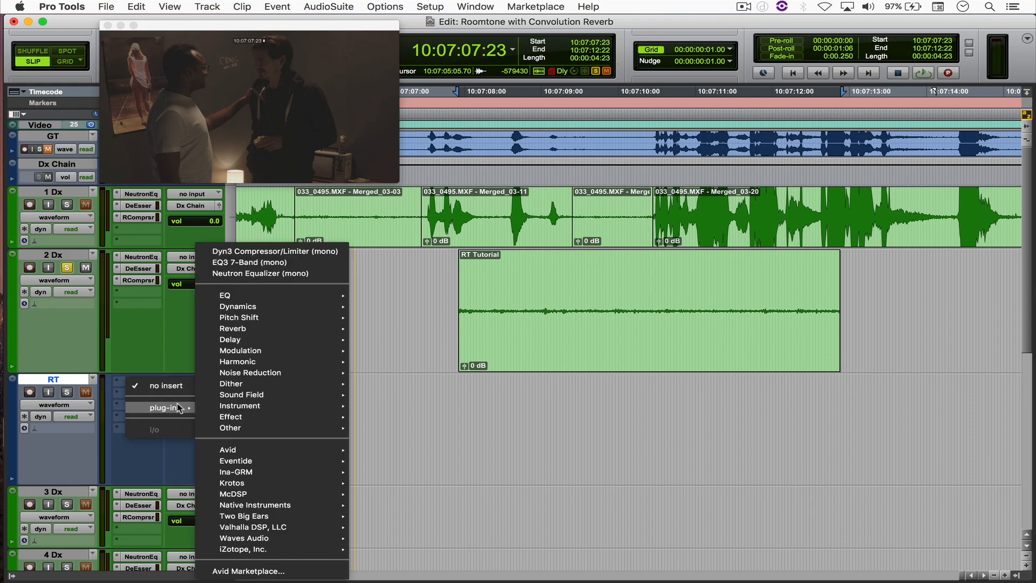
key("Escape")
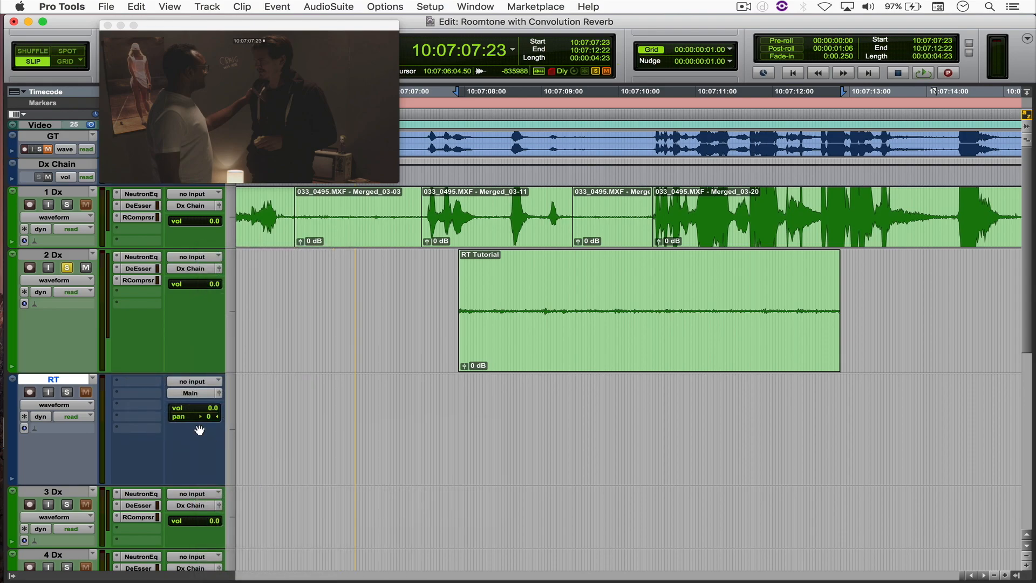
left_click(238, 521)
left_click_drag(224, 462, 407, 352)
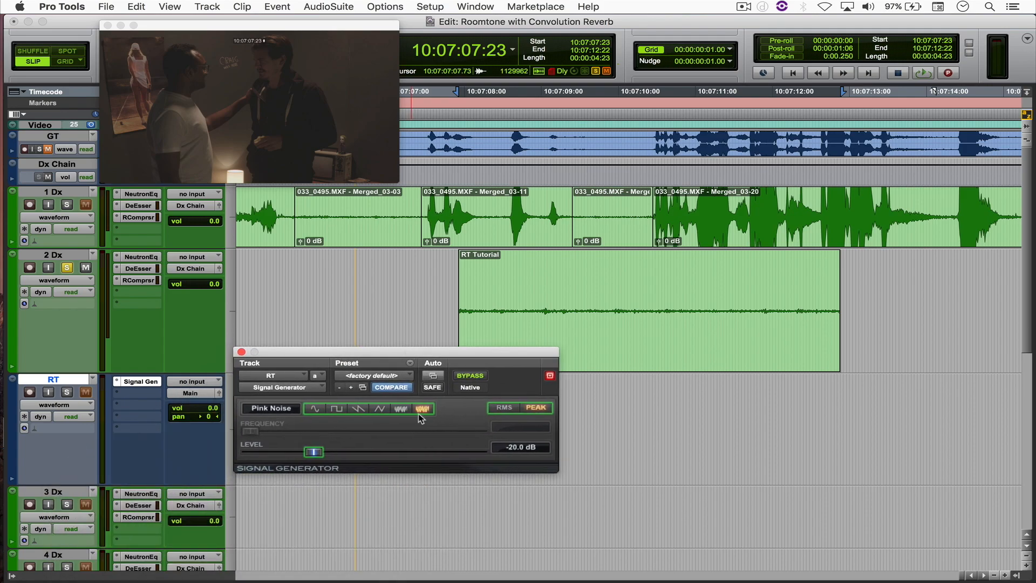
Insert the IR-L (mono) convolution reverb after the Signal Generator on the RT track
left_click(145, 394)
mouse_move(243, 331)
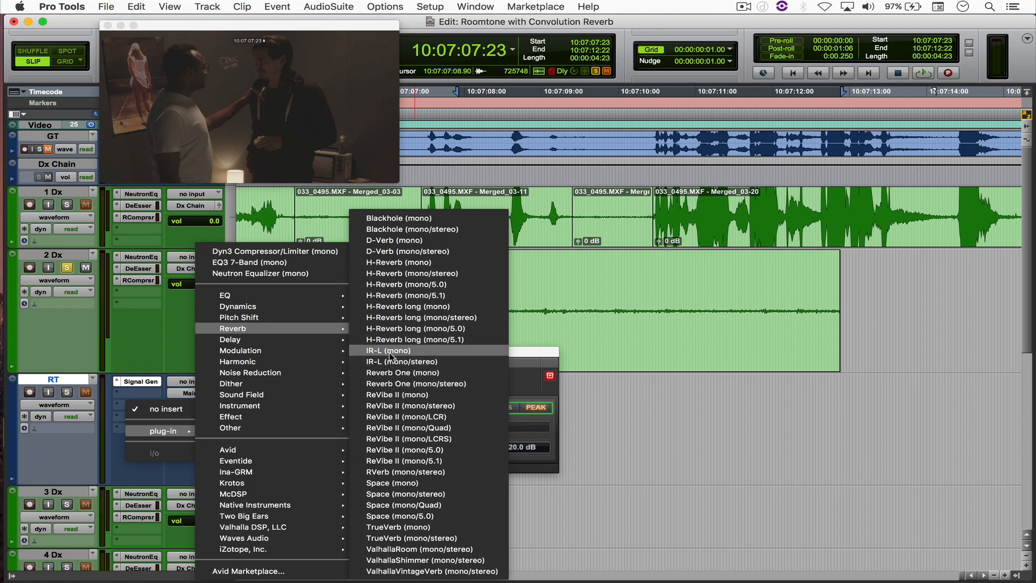
left_click(390, 351)
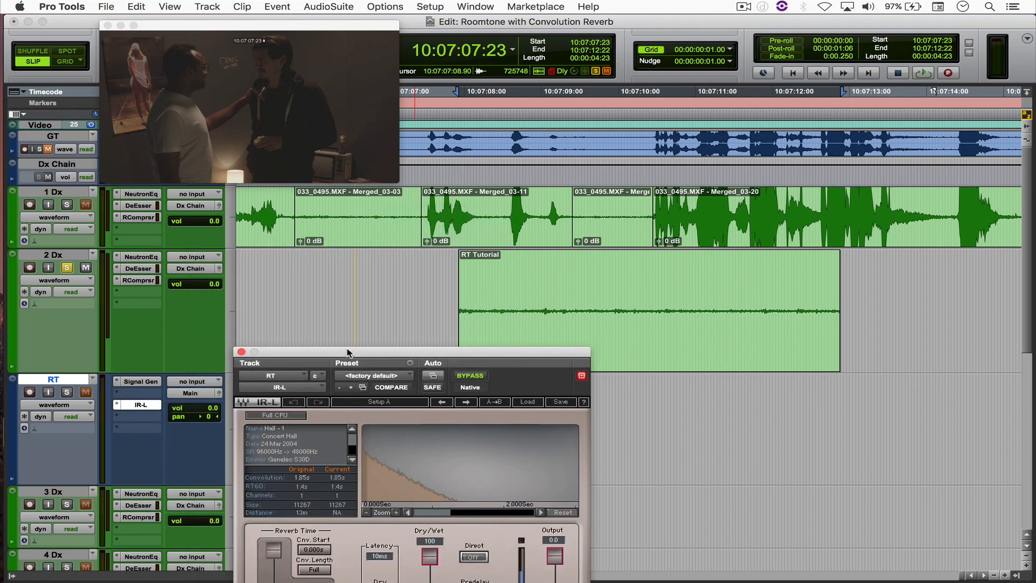
left_click_drag(348, 354, 475, 267)
Insert EQ3 7-Band (mono) after the IR-L reverb on the RT track
left_click(137, 417)
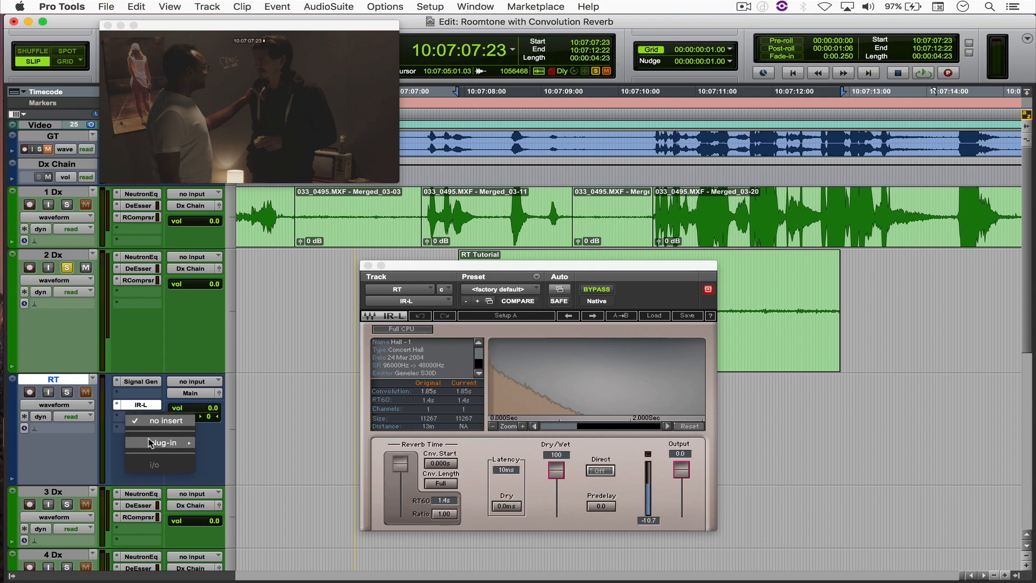
mouse_move(151, 442)
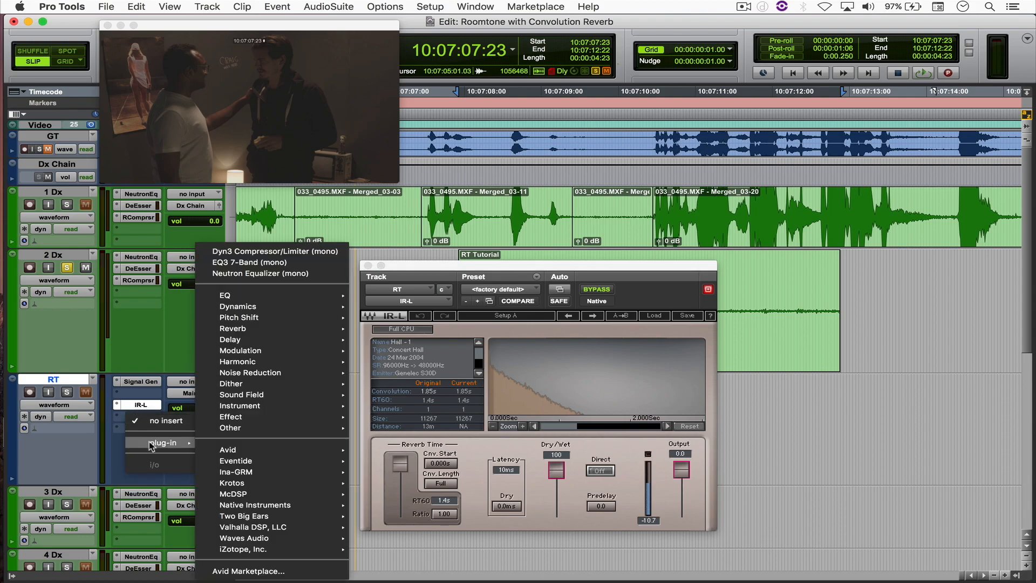
left_click(271, 262)
left_click_drag(418, 266, 246, 265)
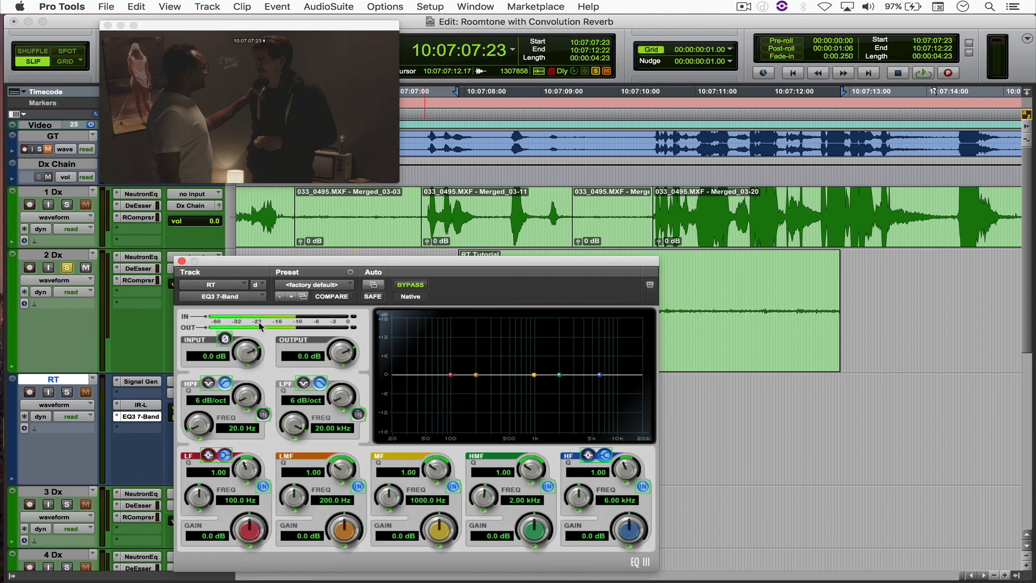
Import the RT Tutorial WAV from the Documents RT folder as the impulse response of the RT track's IR-L reverb
left_click(155, 407)
left_click_drag(294, 265, 792, 297)
scroll(607, 237, "down", 3)
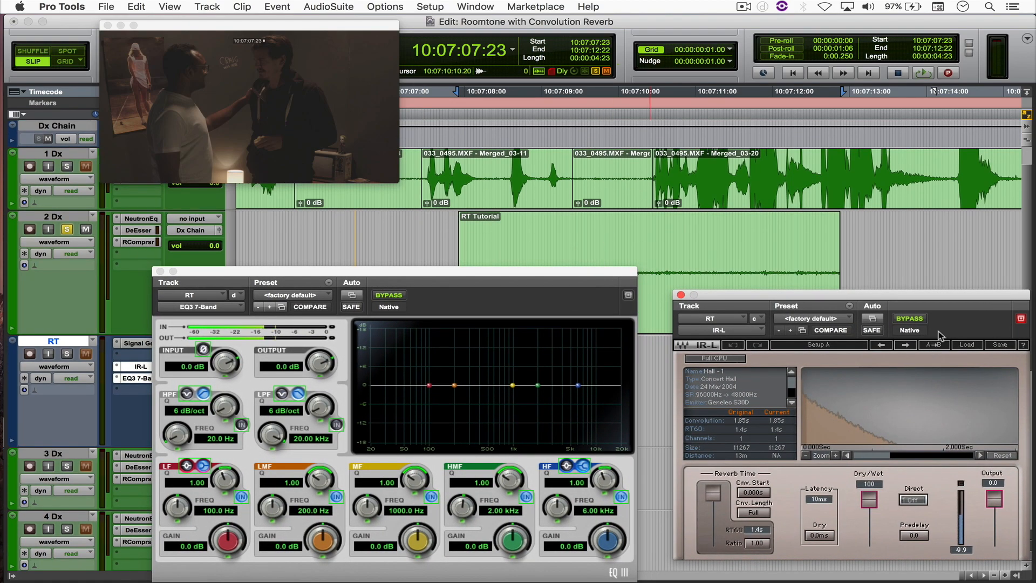
left_click_drag(941, 294, 924, 293)
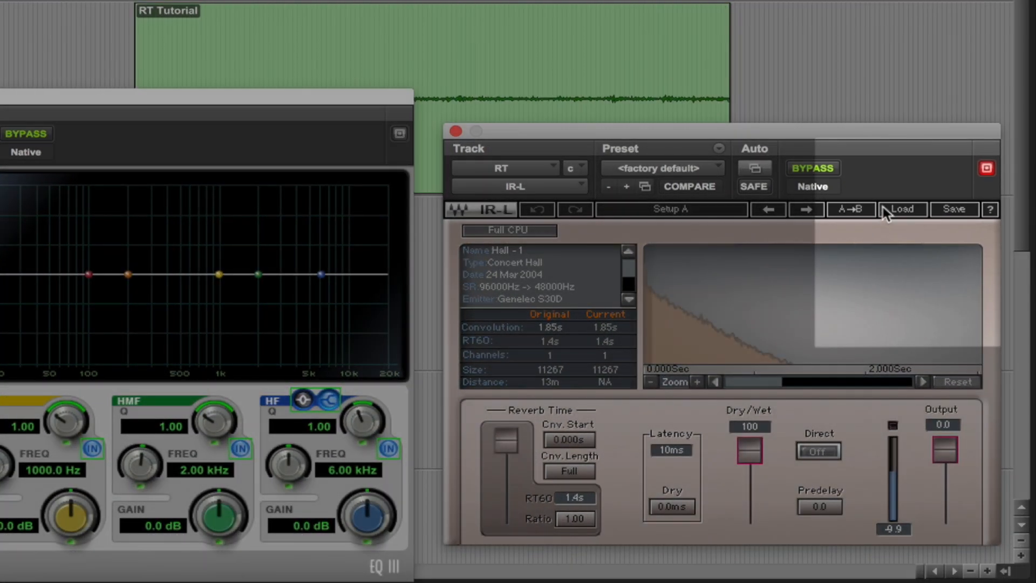
left_click(897, 211)
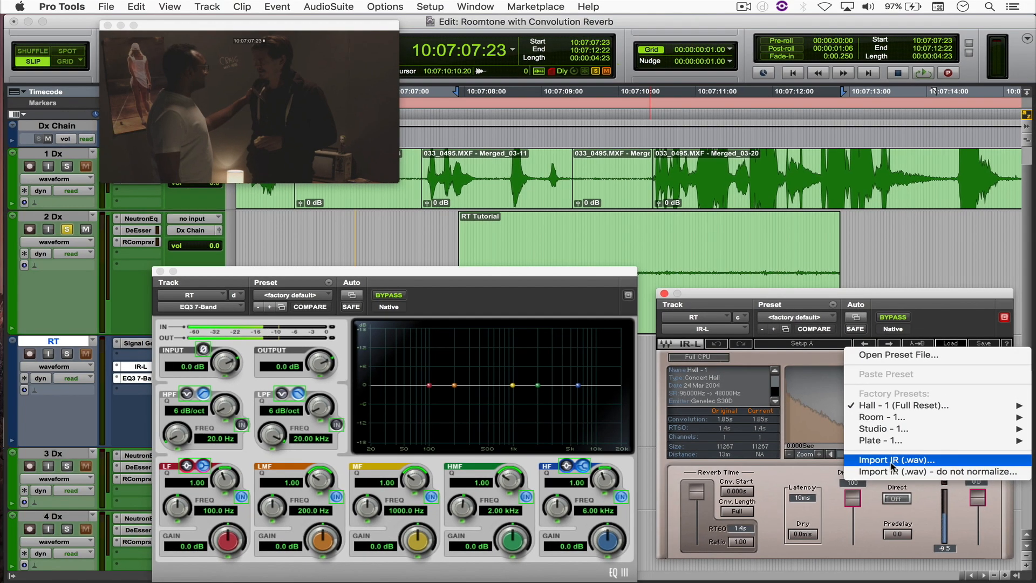
left_click(891, 462)
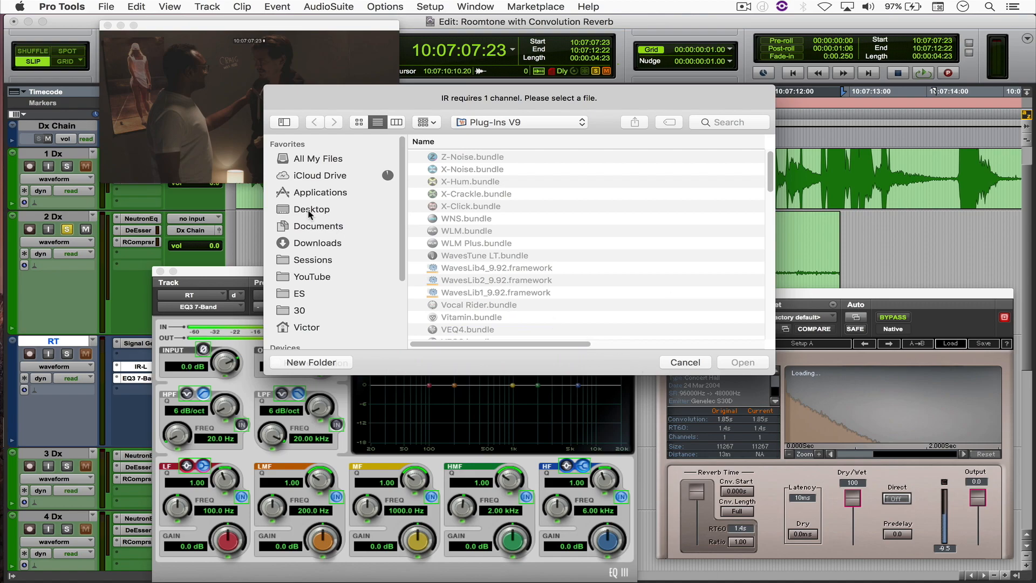
left_click(315, 224)
double_click(468, 256)
left_click(473, 158)
left_click(737, 362)
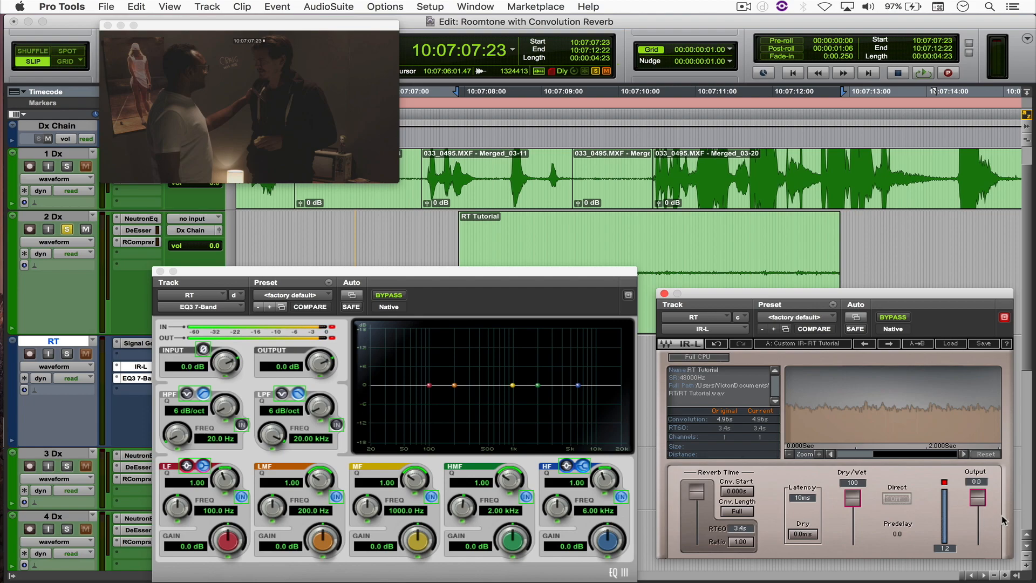
Lower the IR-L output to -21.1 dB and solo the RT track
left_click_drag(972, 501, 972, 517)
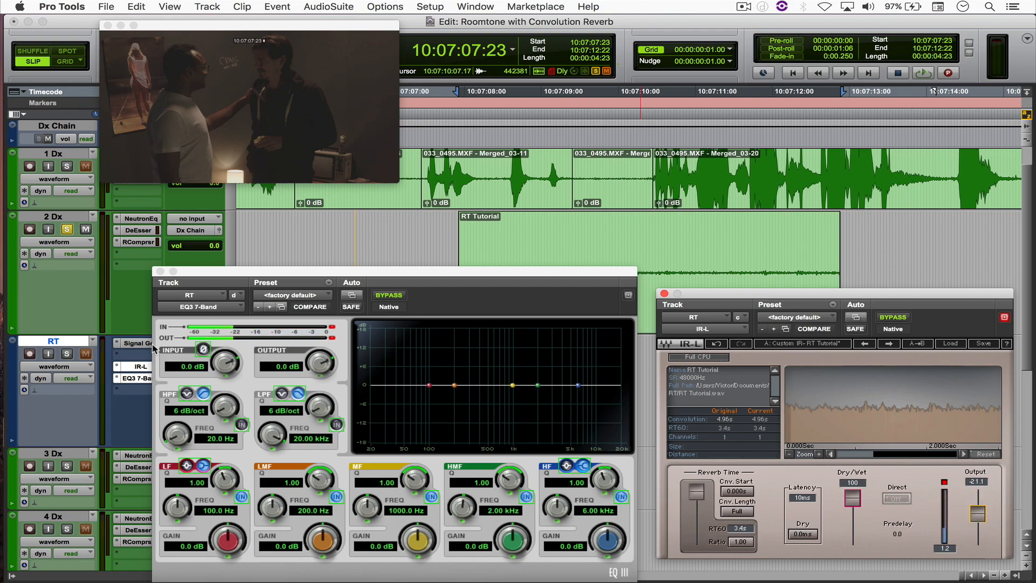
left_click(67, 353)
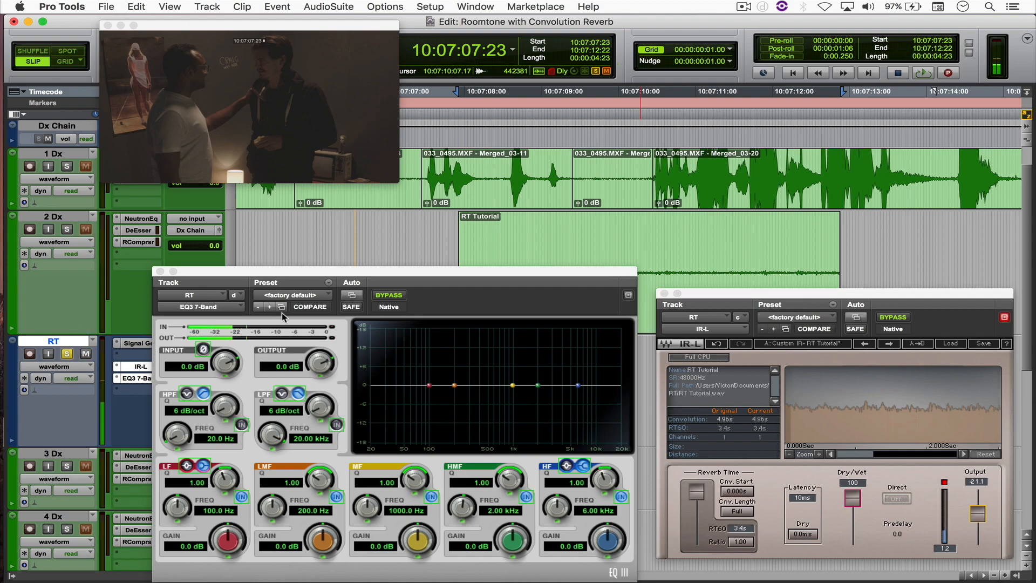
left_click_drag(357, 276, 336, 278)
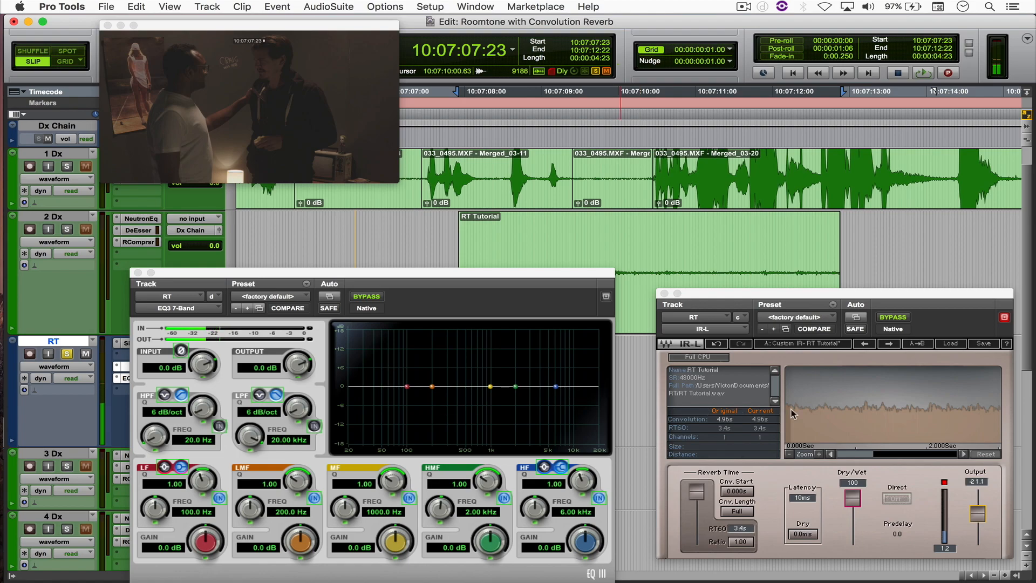
Select the whole RT Tutorial clip on 2 Dx together with the RT track, and swap the solo from RT to 2 Dx
left_click(552, 256)
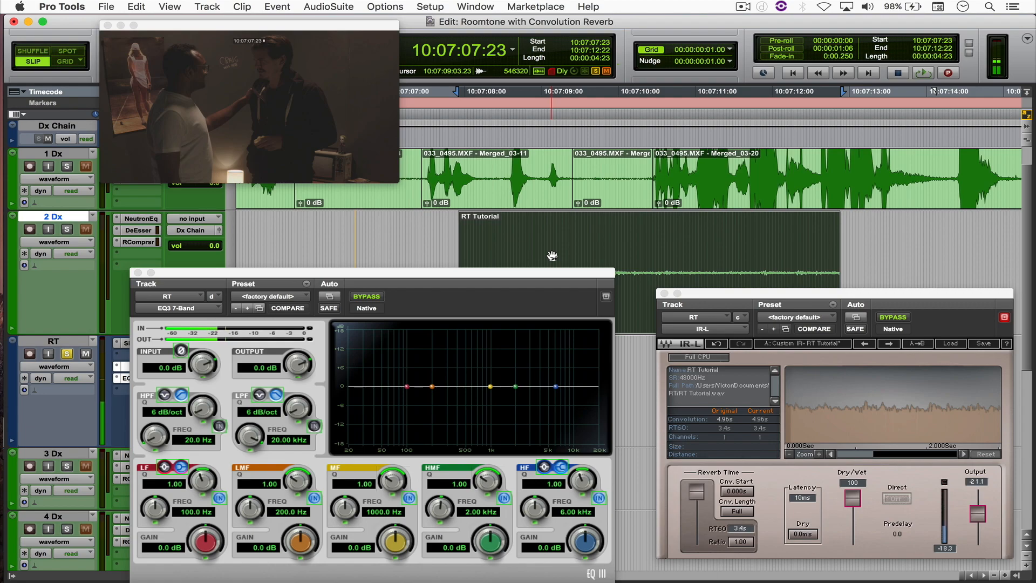
left_click_drag(541, 249, 704, 253)
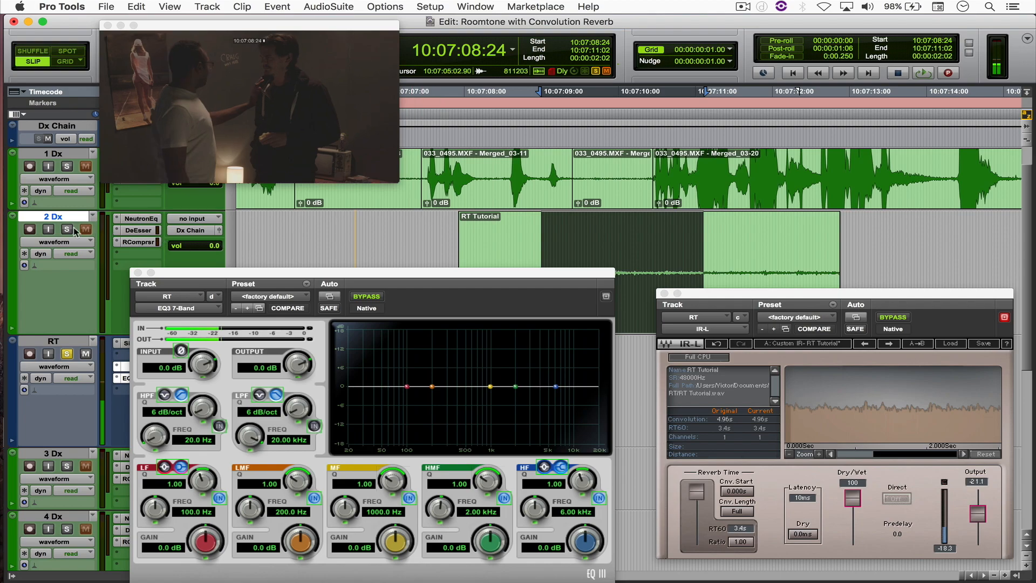
left_click(639, 233)
double_click(639, 233)
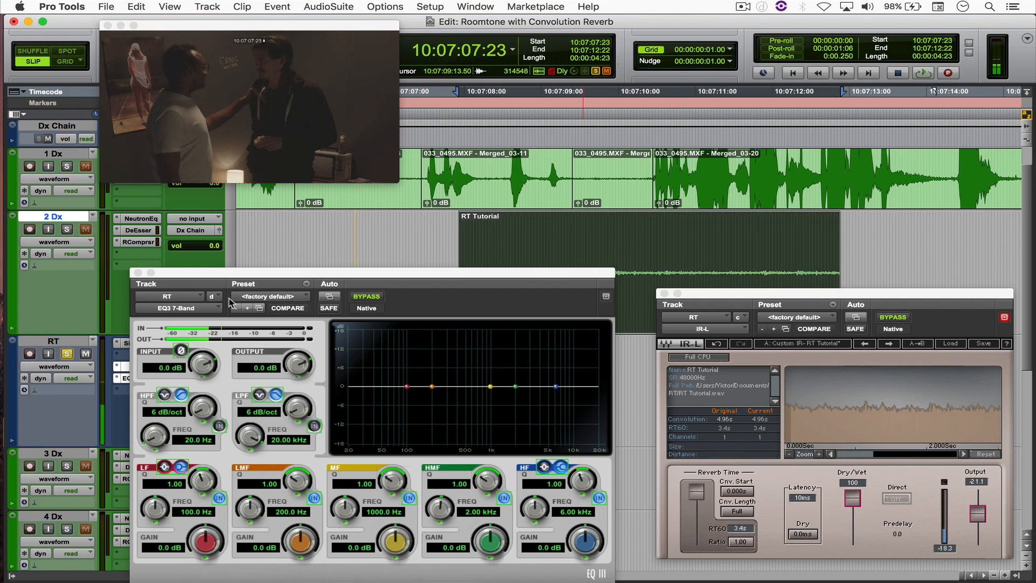
left_click(67, 342)
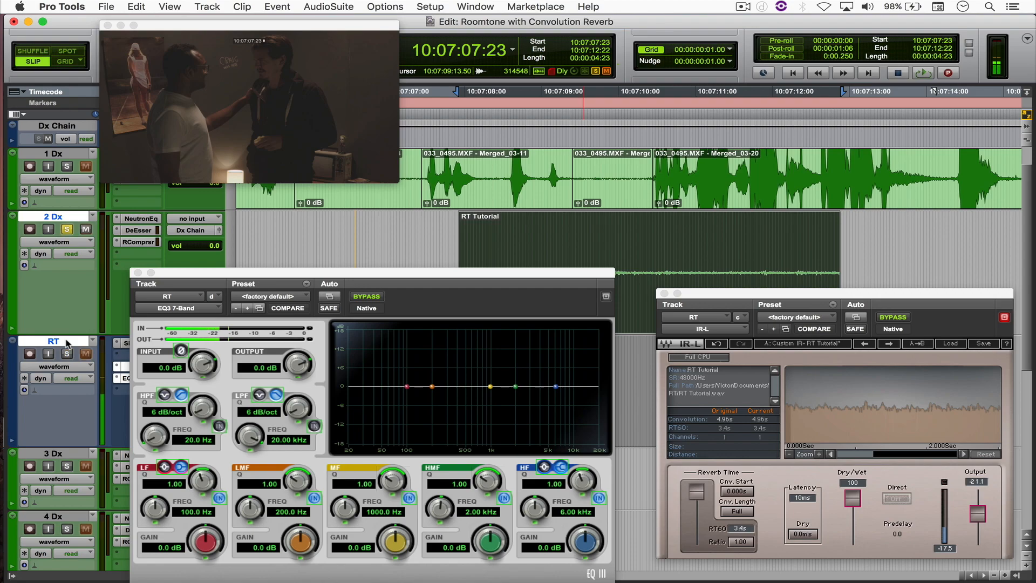
key("shift+s")
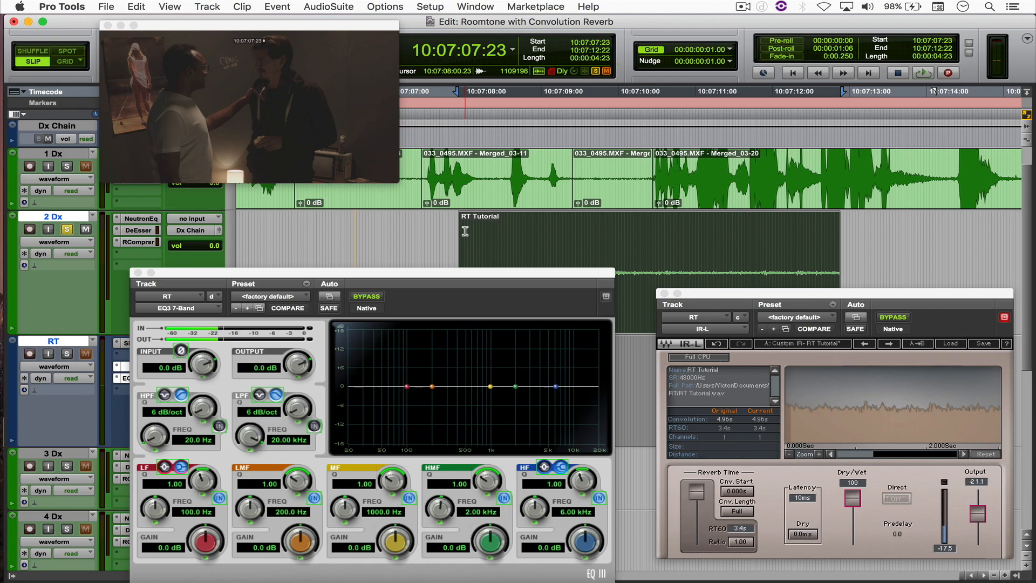
Play the selection and raise the 2 Dx room tone clip's gain to +16.1 dB
key("space")
left_click_drag(466, 277, 465, 325)
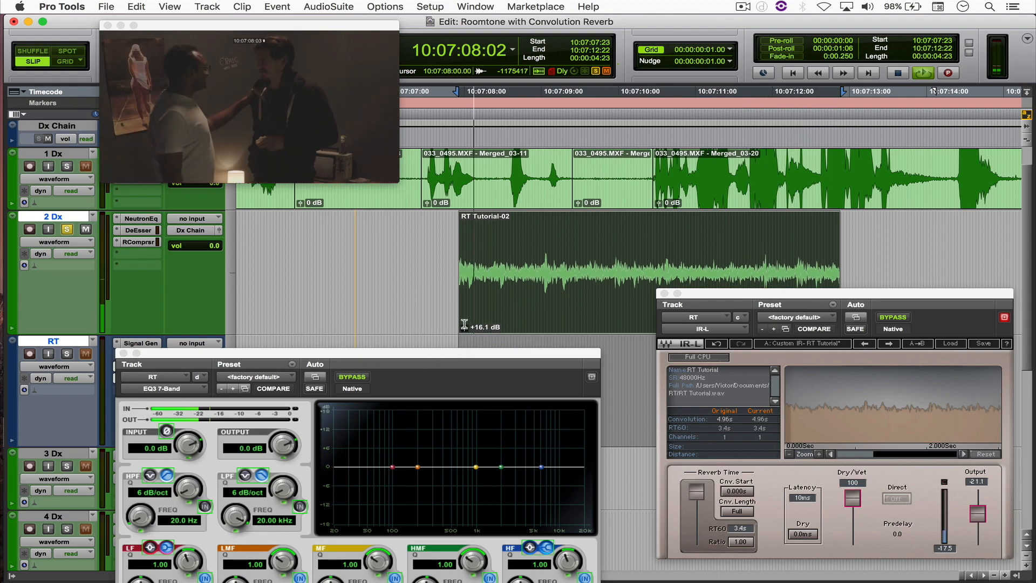
Set RT's EQ3 high-pass filter to 460.4 Hz and HMF band to 2.21 kHz at -6.1 dB, comparing RT and 2 Dx by swapping solos
key("shift+s")
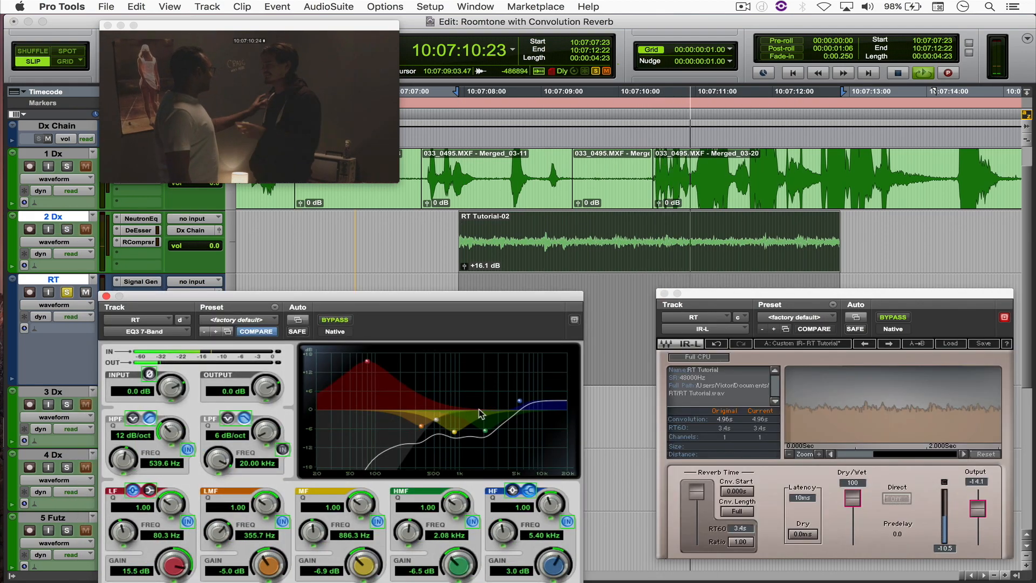
left_click_drag(494, 433, 430, 420)
key("shift+s")
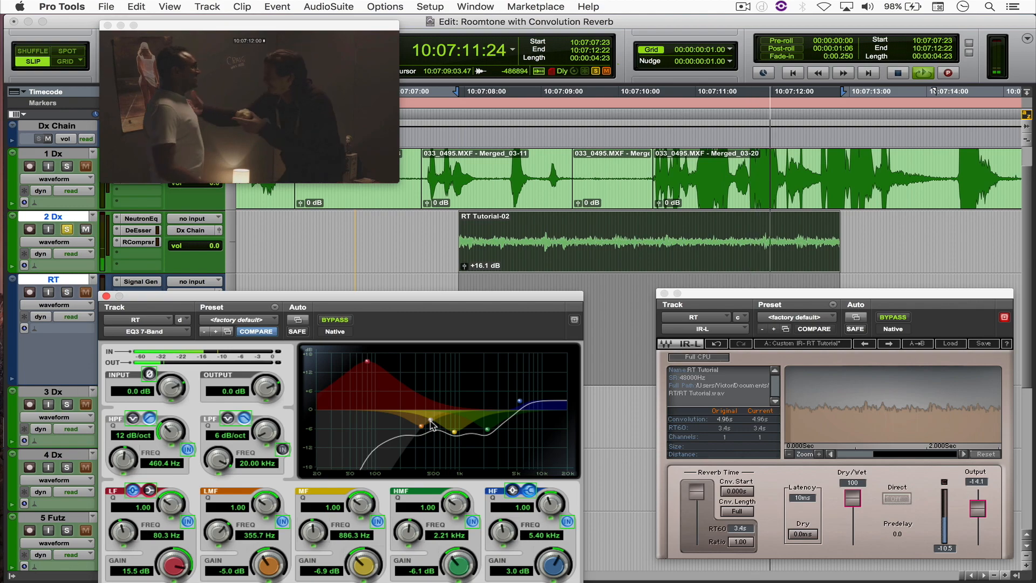
key("shift+s")
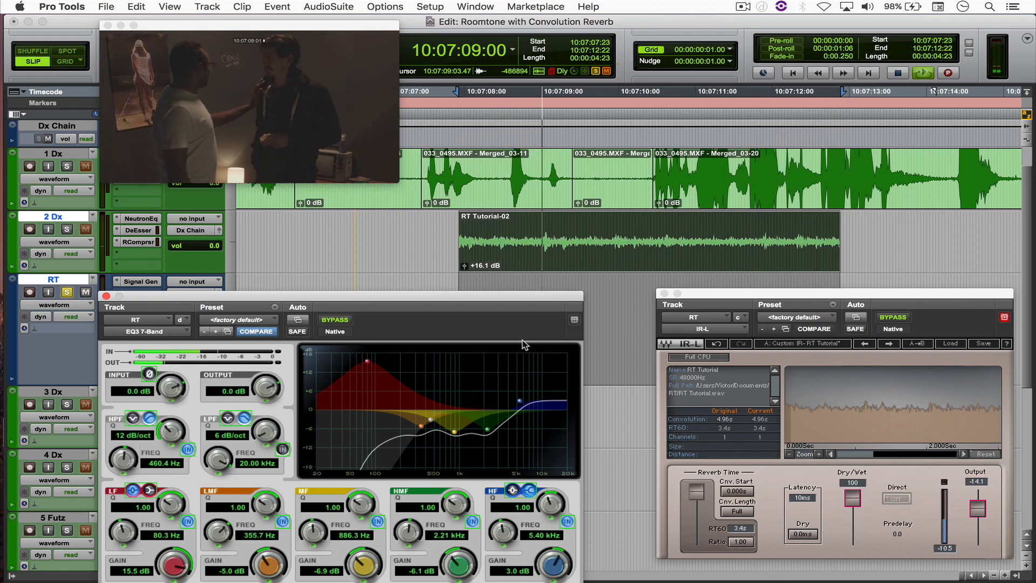
key("space")
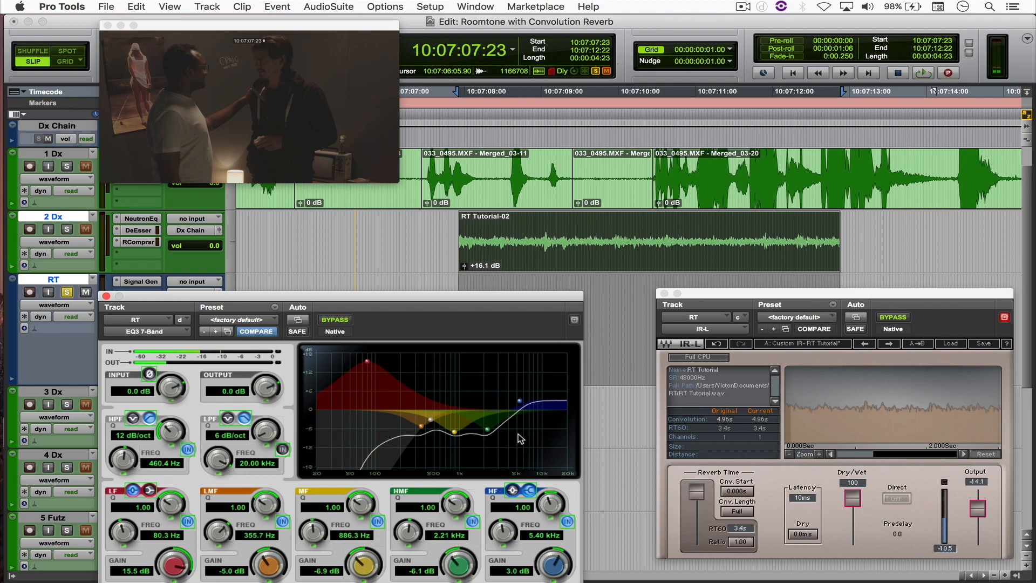
Close the EQ window, lower the IR-L output to -19.3 dB and reset the 2 Dx clip's gain to 0 dB
key("super+w")
left_click_drag(982, 518, 982, 522)
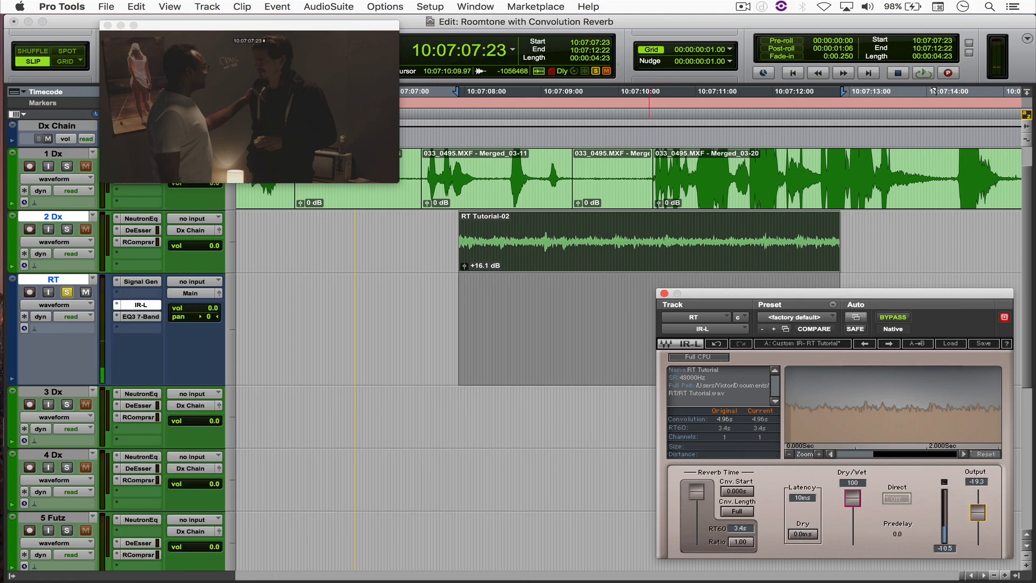
left_click(464, 266, "alt")
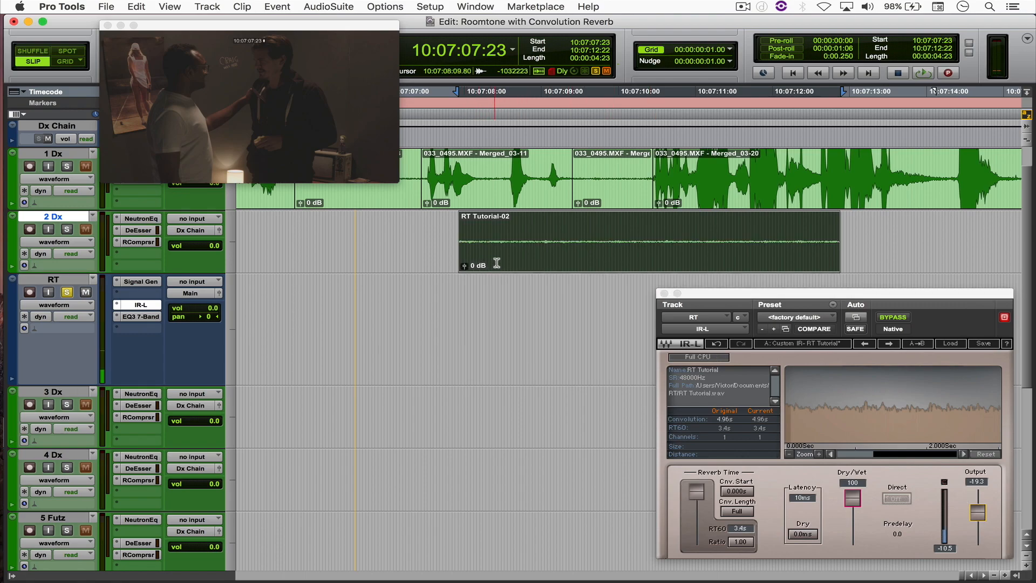
Select an empty range of about three minutes on the RT track, from 10:08:02:03 to 10:11:09:02
left_click(494, 264)
key("super+bracketleft")
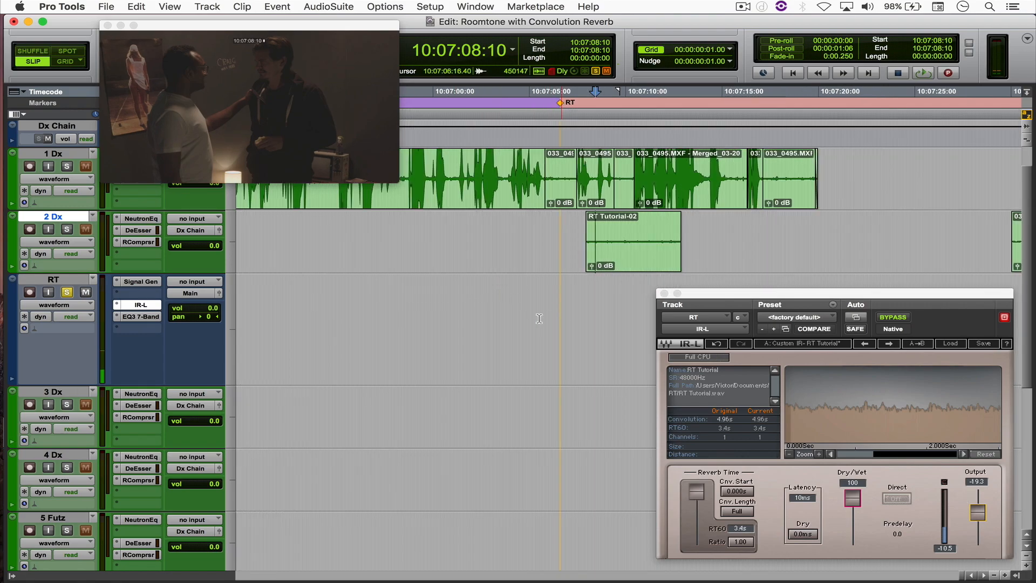
key("super+bracketleft")
key("super+bracketleft")
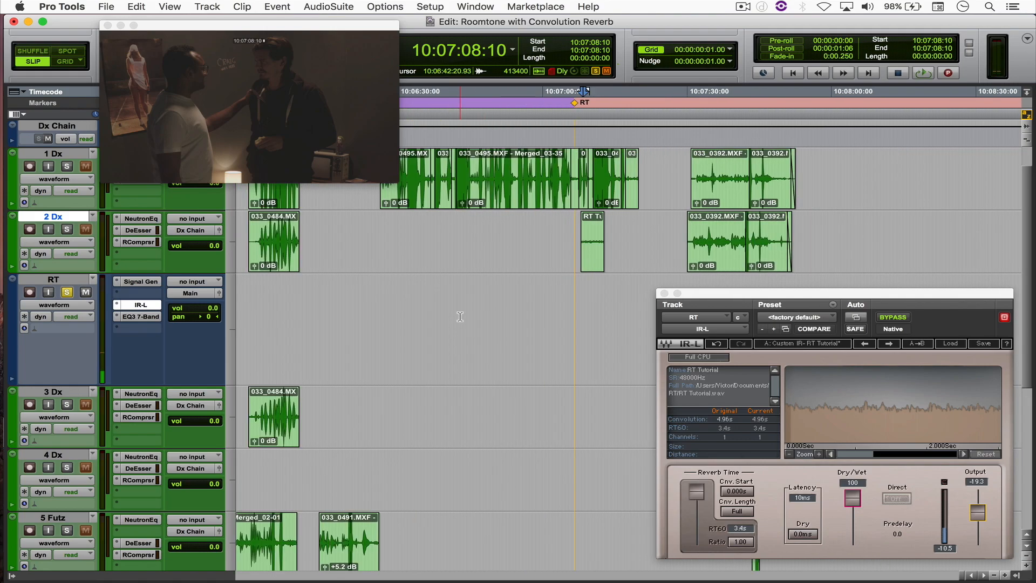
left_click_drag(356, 314, 620, 313)
left_click_drag(840, 306, 854, 305)
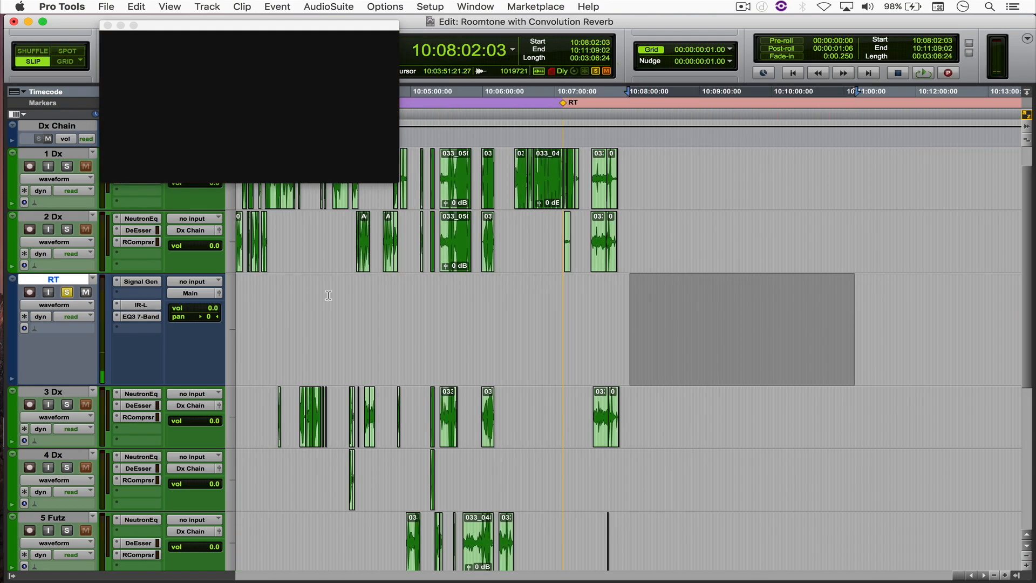
Bounce the selected range offline as a mono summed 24-bit, 48 kHz WAV named Roomtone in the RT folder
key("alt+super+b")
type("Roomtone")
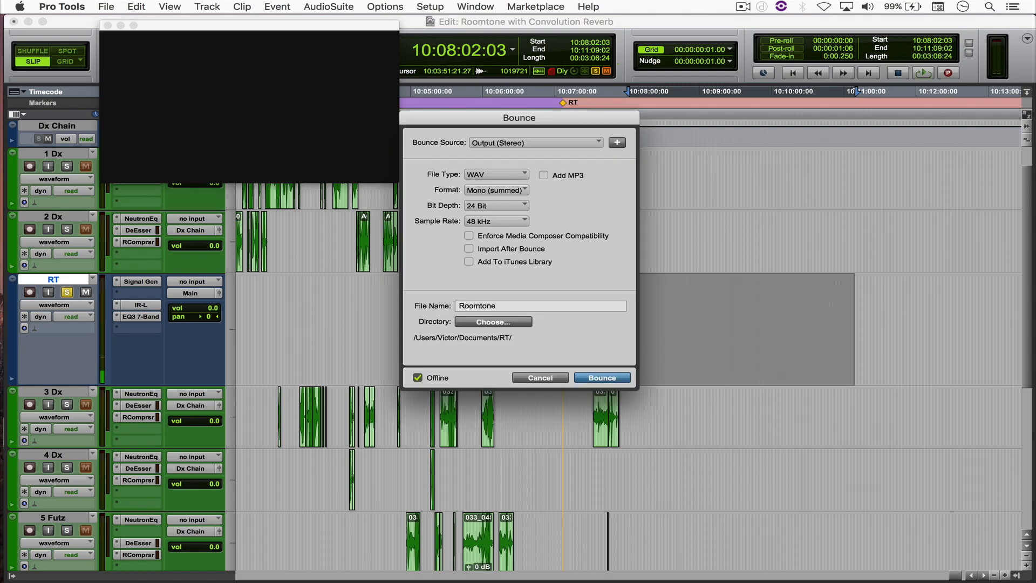
key("Return")
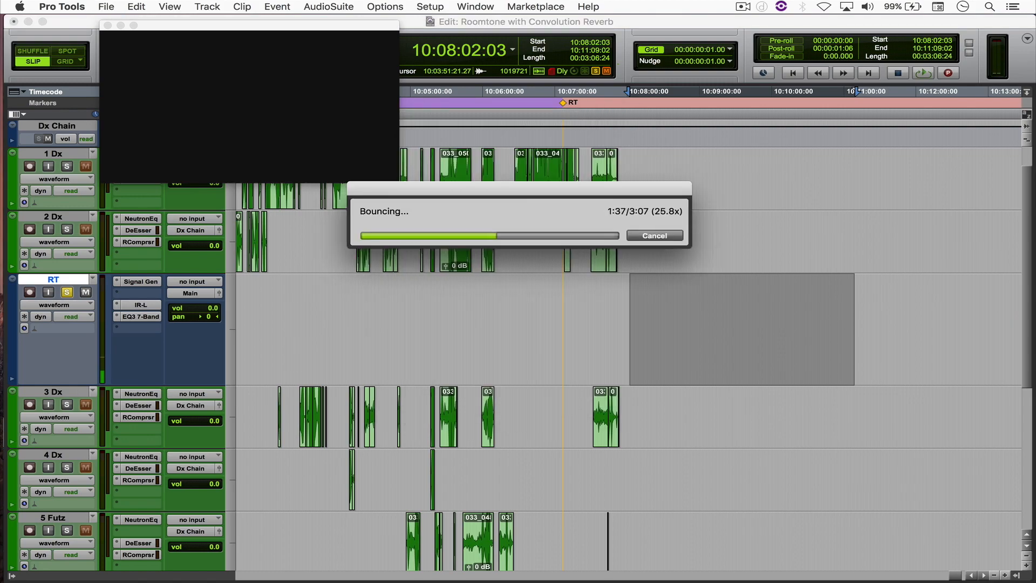
Mute the RT track, then hide it and make it inactive
left_click(86, 292)
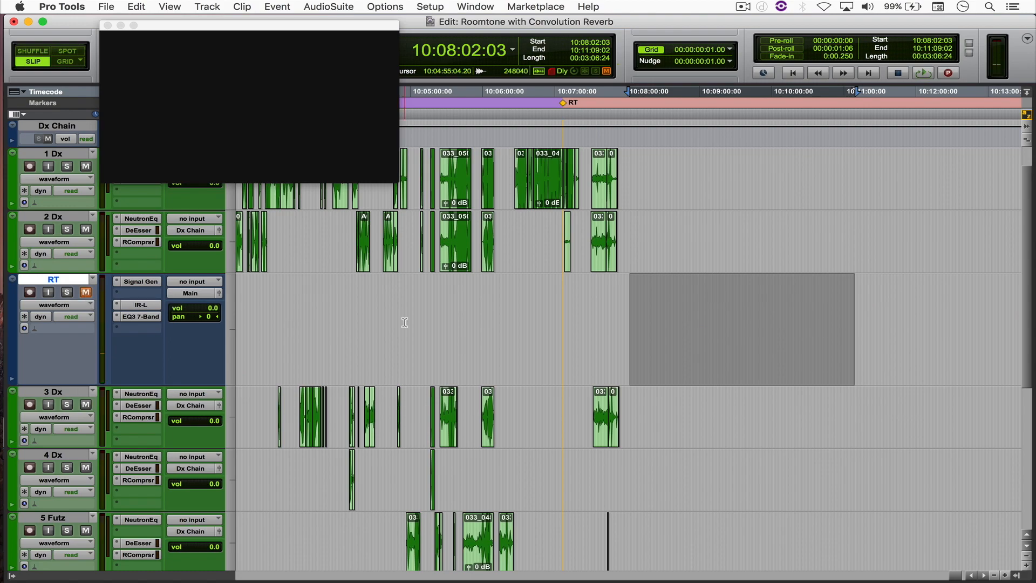
scroll(125, 295, "left", 10)
right_click(74, 281)
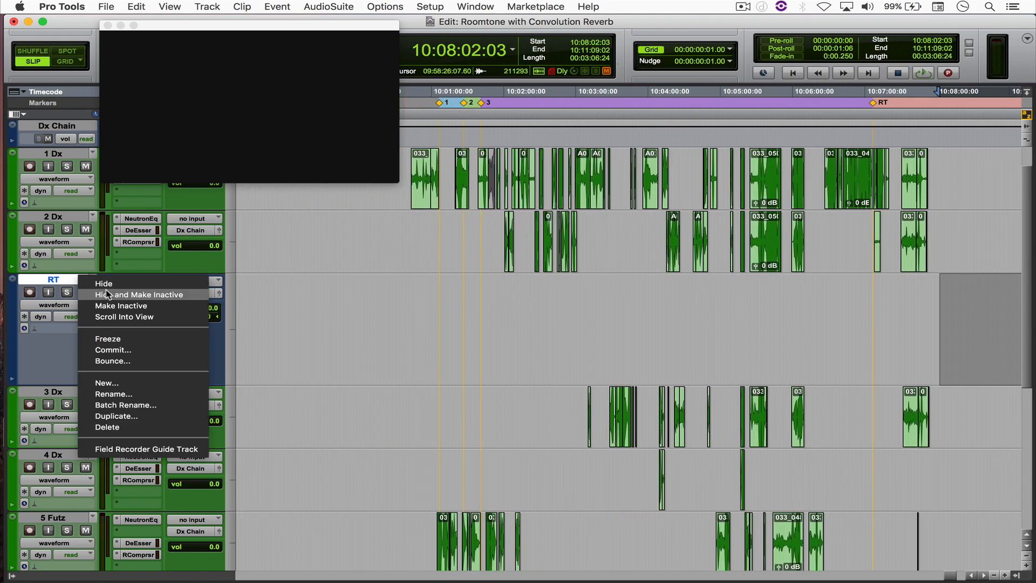
left_click(109, 294)
Bring the bounced Roomtone file from Finder onto the 6 Fill track and lower its clip gain to -6.6 dB
scroll(626, 361, "down", 5)
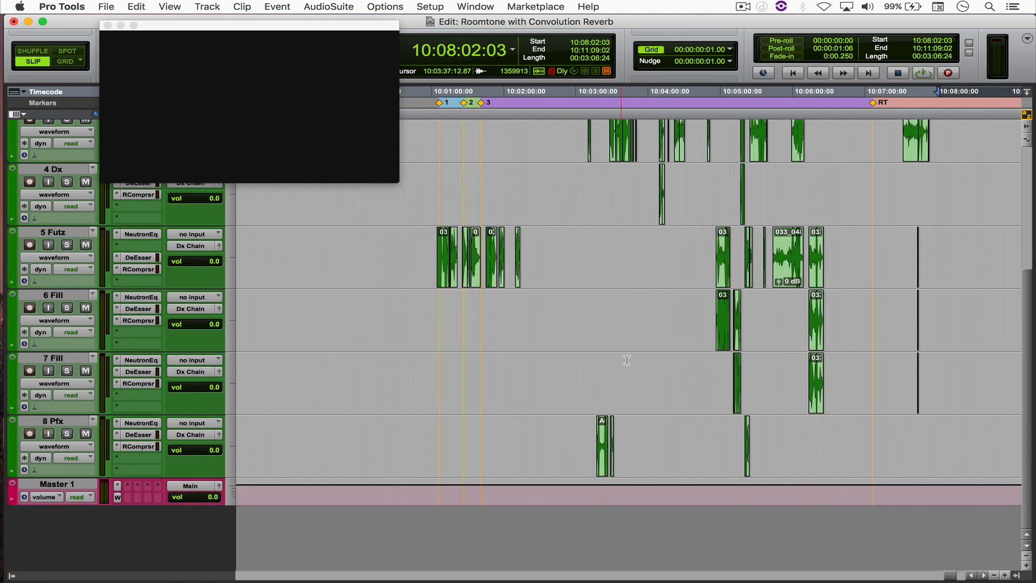
scroll(626, 361, "left", 5)
left_click(600, 321)
key("super+Tab")
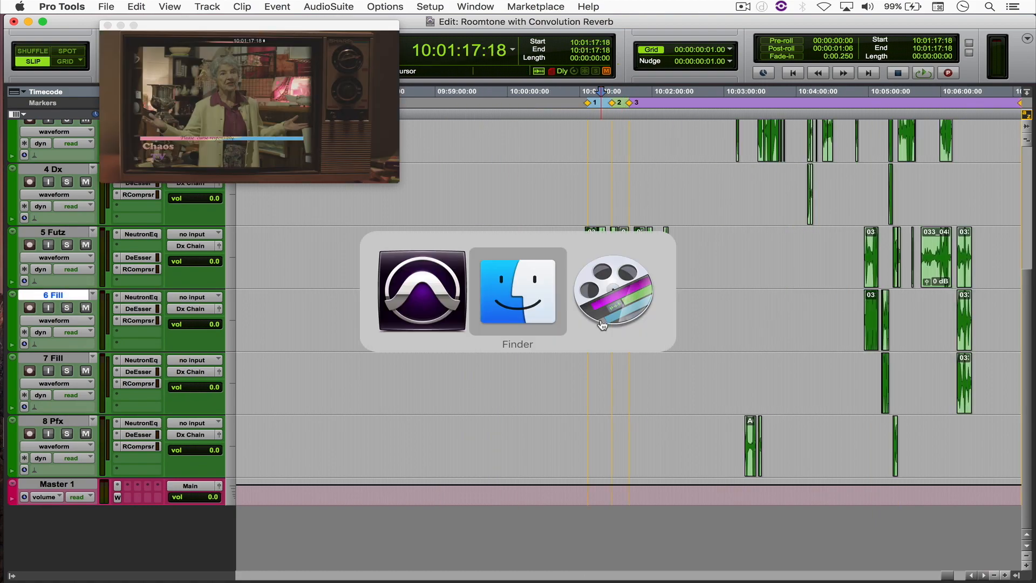
key("super+n")
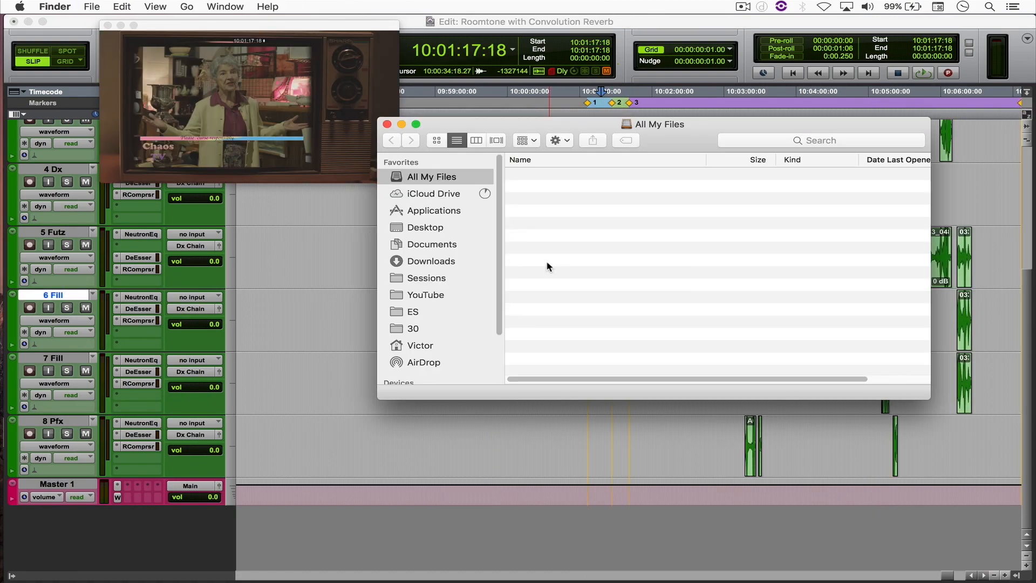
left_click_drag(546, 176, 590, 330)
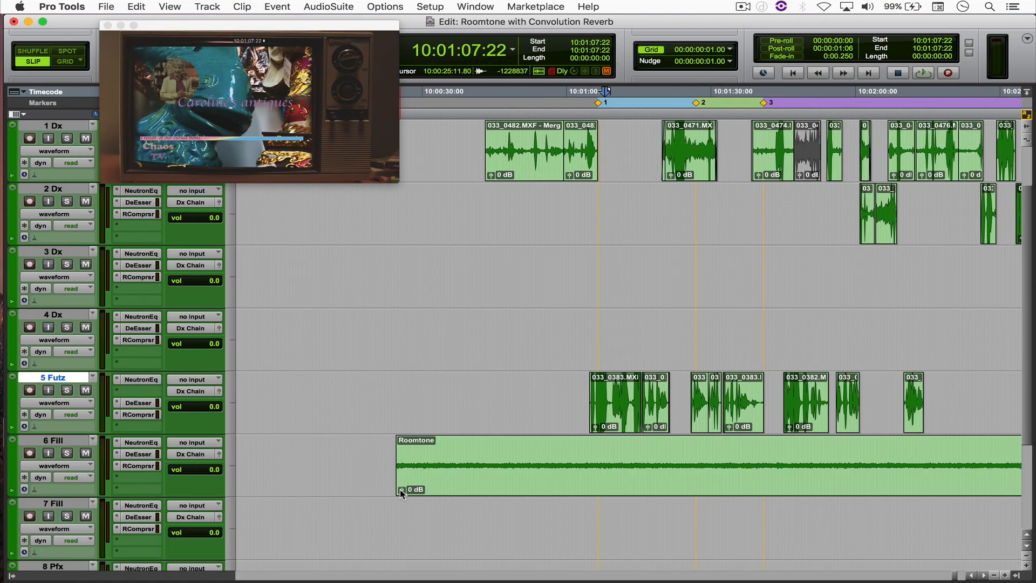
left_click_drag(401, 489, 400, 494)
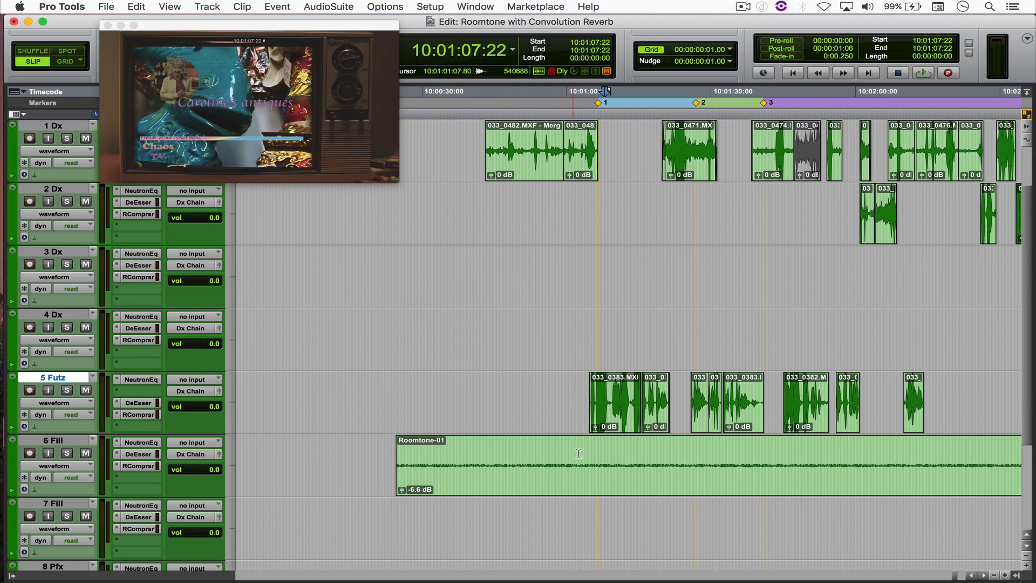
Trim the Roomtone clip on 6 Fill to run from about 10:01:03:15 to 10:01:08:13
left_click(585, 462)
key("t")
key("t")
key("t")
scroll(610, 436, "right", 4)
left_click(490, 453)
key("a")
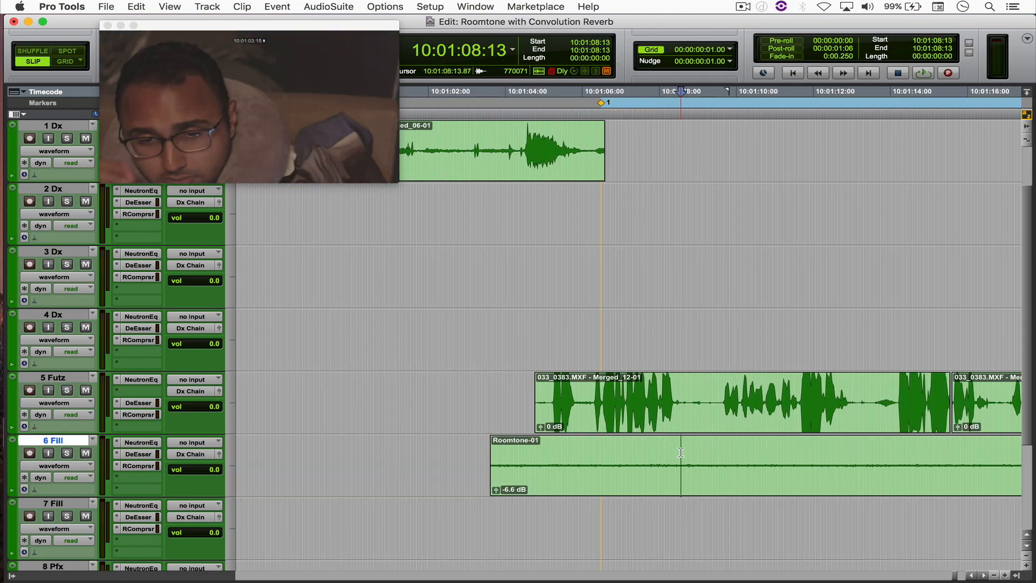
left_click(680, 453)
key("s")
Mute the trimmed Roomtone clip and play the scene transition from 10:01:04:01 without the fill
double_click(632, 457)
left_click(597, 271)
left_click(509, 161)
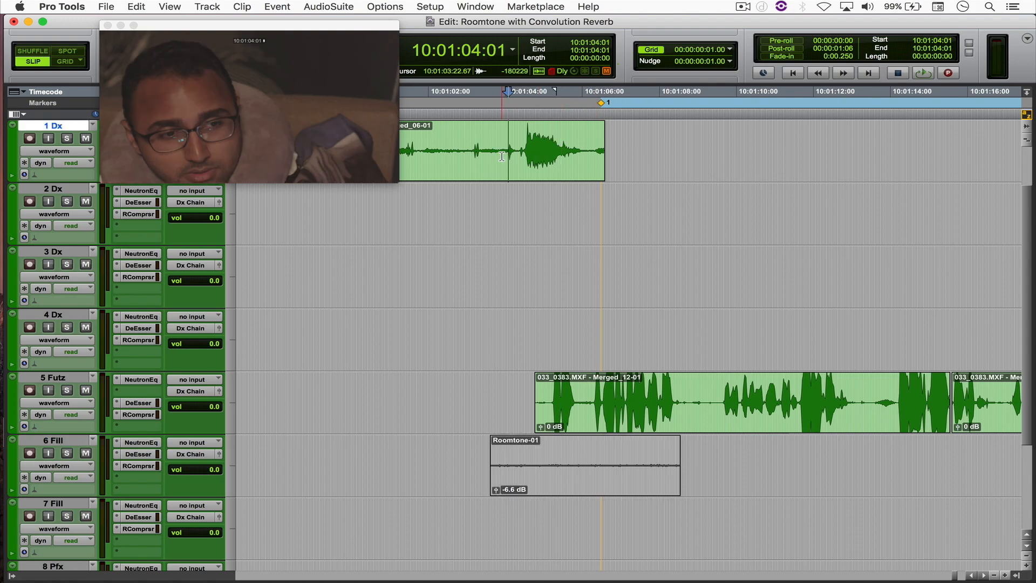
key("space")
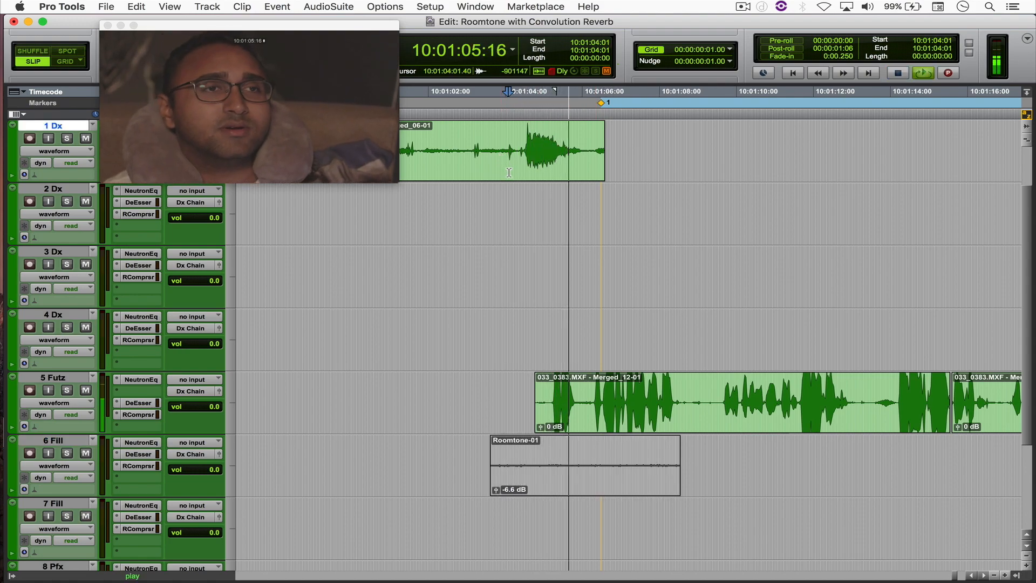
scroll(543, 233, "right", 5)
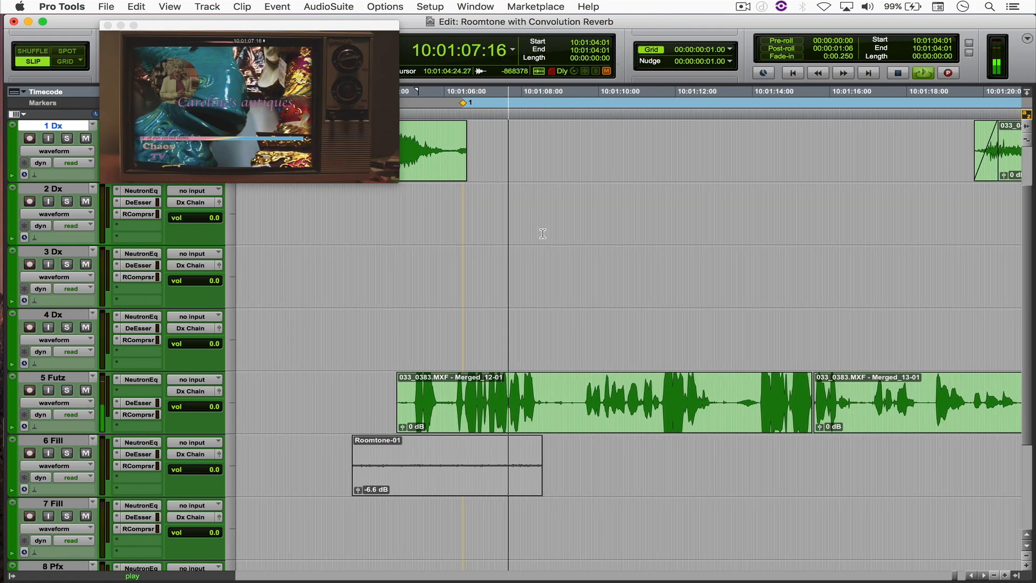
scroll(543, 233, "down", 1)
key("space")
scroll(436, 306, "up", 1)
left_click_drag(396, 398, 617, 398)
left_click_drag(533, 398, 599, 398)
left_click_drag(424, 215, 927, 226)
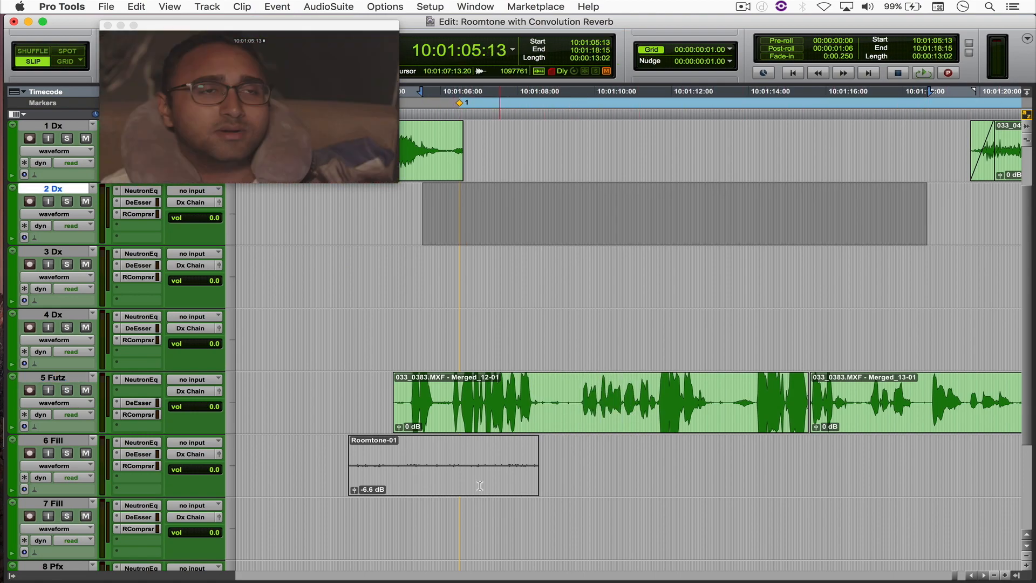
Unmute the Roomtone clip on 6 Fill, lengthen it to 9:12 and move its start to 10:01:04:21
double_click(499, 482)
key("super+c")
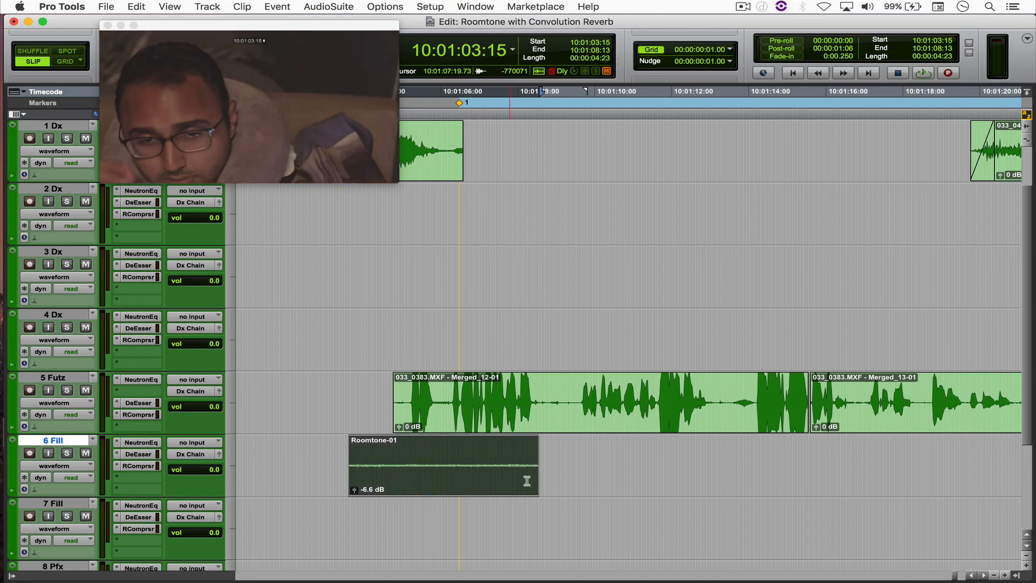
left_click_drag(524, 477, 713, 477)
left_click_drag(433, 460, 437, 456)
mouse_move(461, 457)
left_mouse_down()
mouse_move(486, 460)
mouse_move(473, 464)
left_mouse_up()
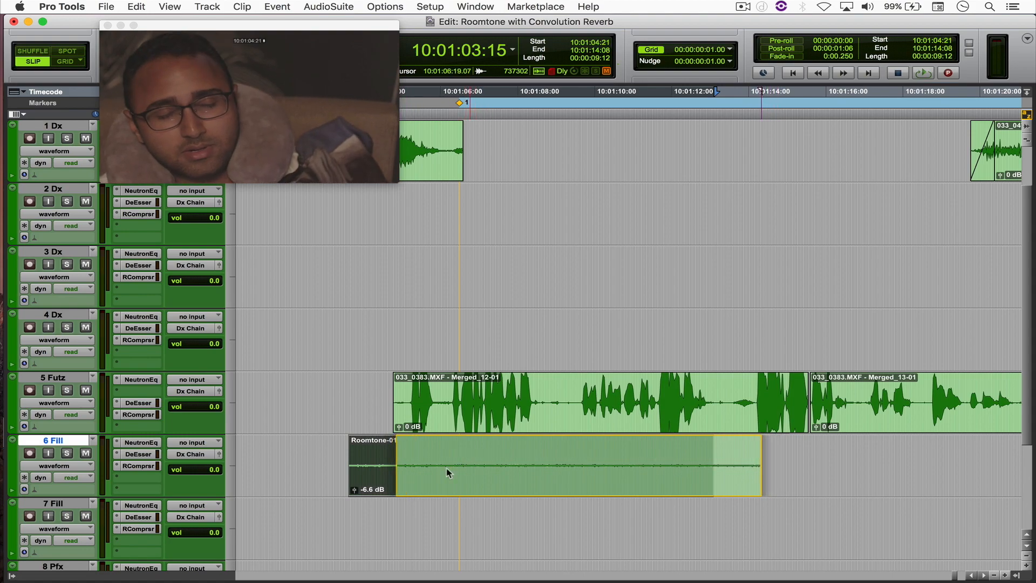
Fade in the Roomtone clip up to 10:01:05:13 and fade out the end of the 033_0471 Merged_06-01 clip on 1 Dx
left_click_drag(384, 463, 417, 464)
key("ctrl+f")
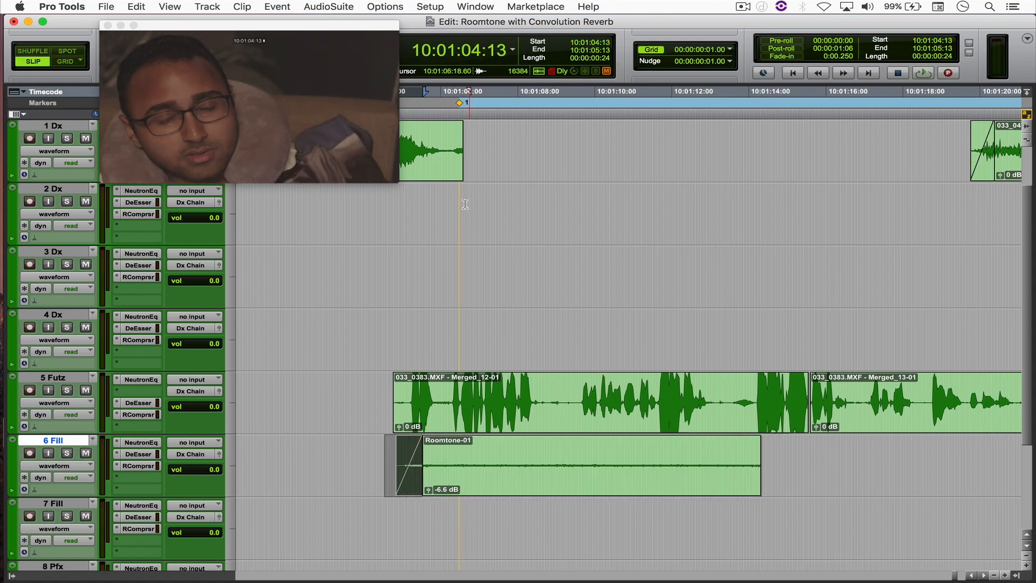
left_click(450, 156)
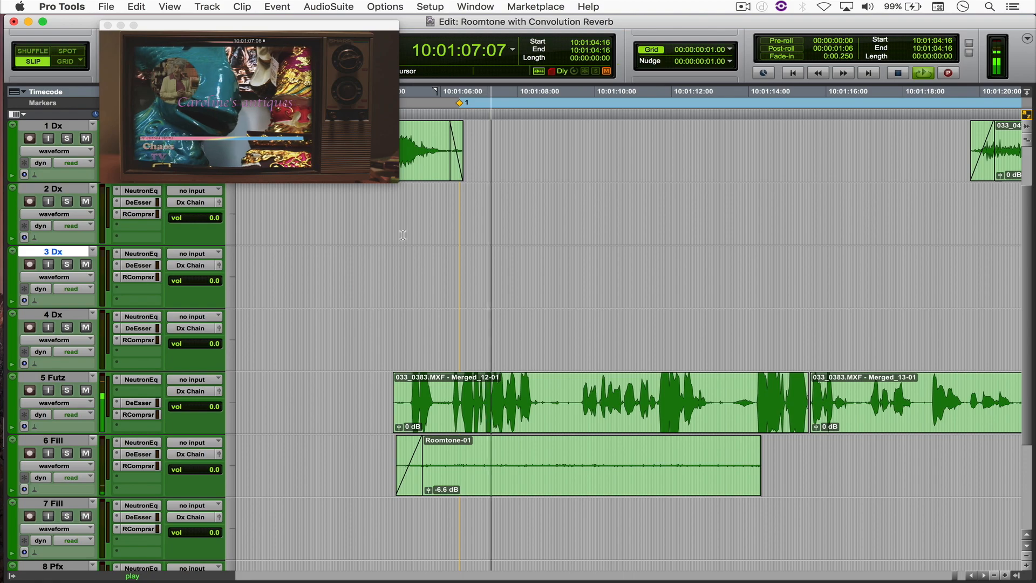
left_click(455, 160)
key("t")
key("t")
left_click_drag(632, 167, 585, 166)
key("super+z")
Play the transition with the fill from 10:01:04:05 and lower the Roomtone clip gain to -7.5 dB
key("r")
left_click(462, 365)
key("space")
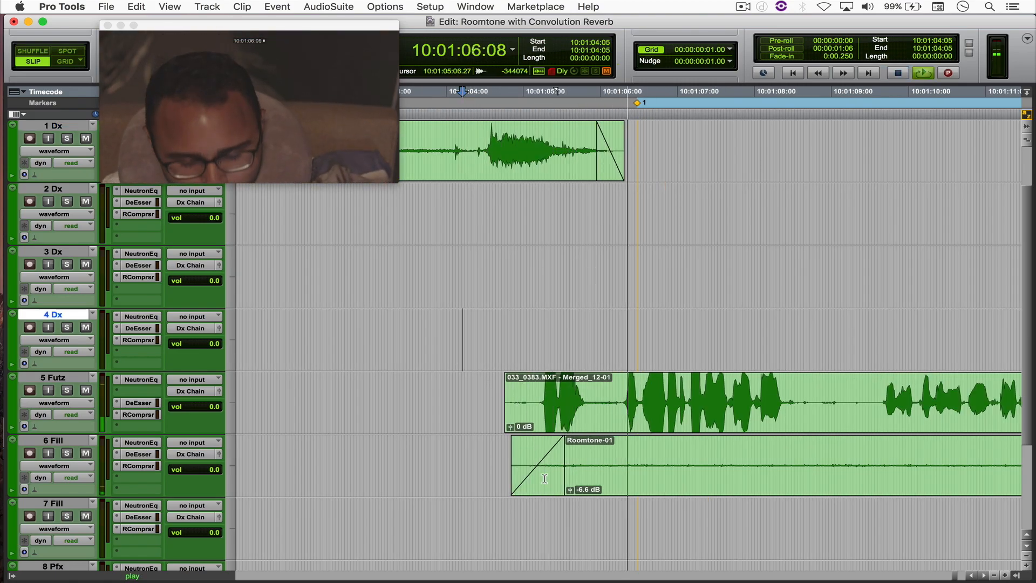
left_click(570, 490)
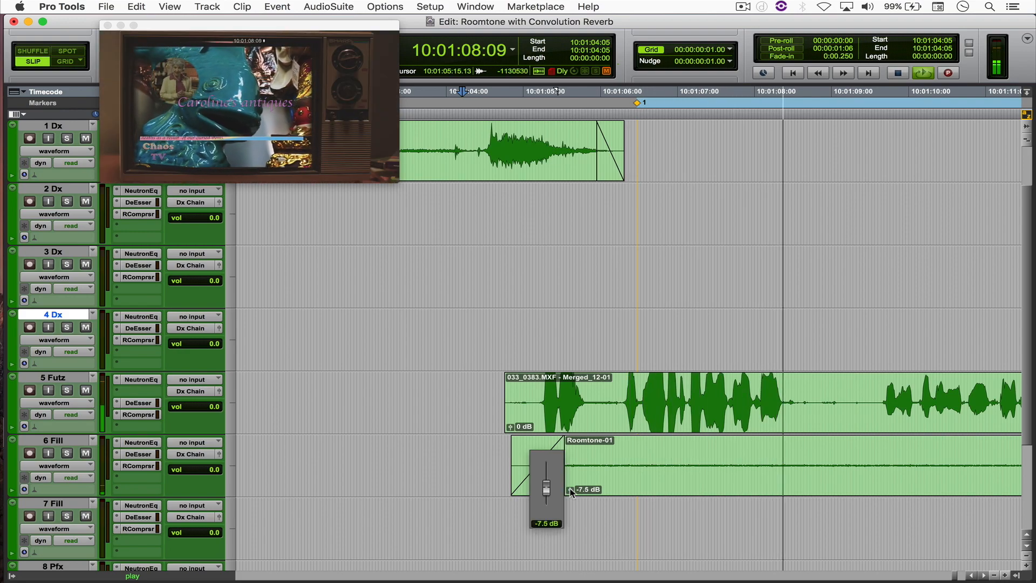
left_click(571, 490)
Extend the end of the Roomtone clip on 6 Fill to 10:01:23:04, past the start of the next 1 Dx clip
key("r")
key("r")
scroll(573, 478, "right", 3)
left_click_drag(630, 483, 811, 474)
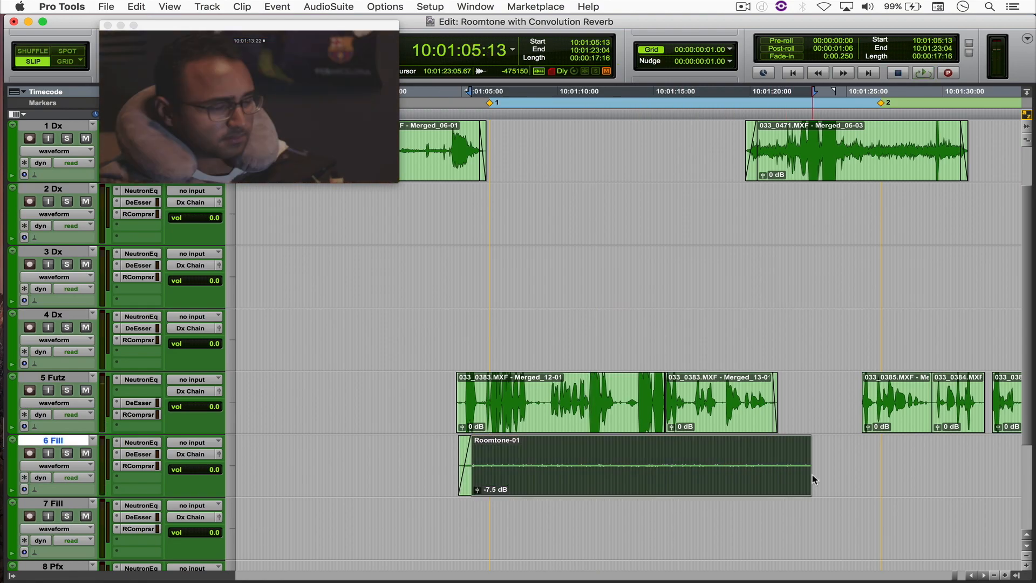
Play the transition from the 5 Futz dialogue back to the 1 Dx clip from 10:01:20:22 with the extended fill
left_click(789, 407)
key("t")
key("t")
key("t")
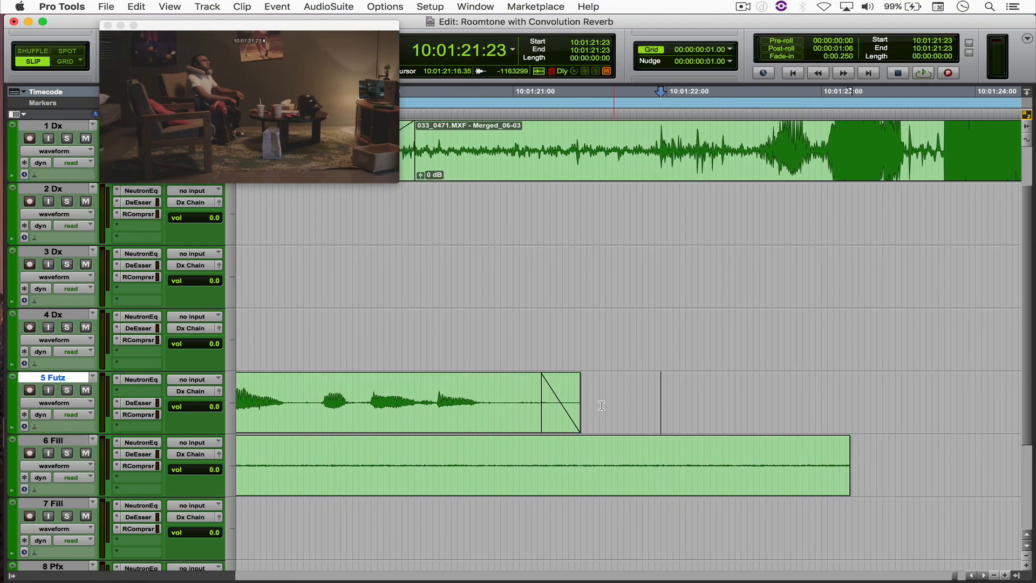
scroll(612, 425, "up", 3)
left_click(304, 215)
key("space")
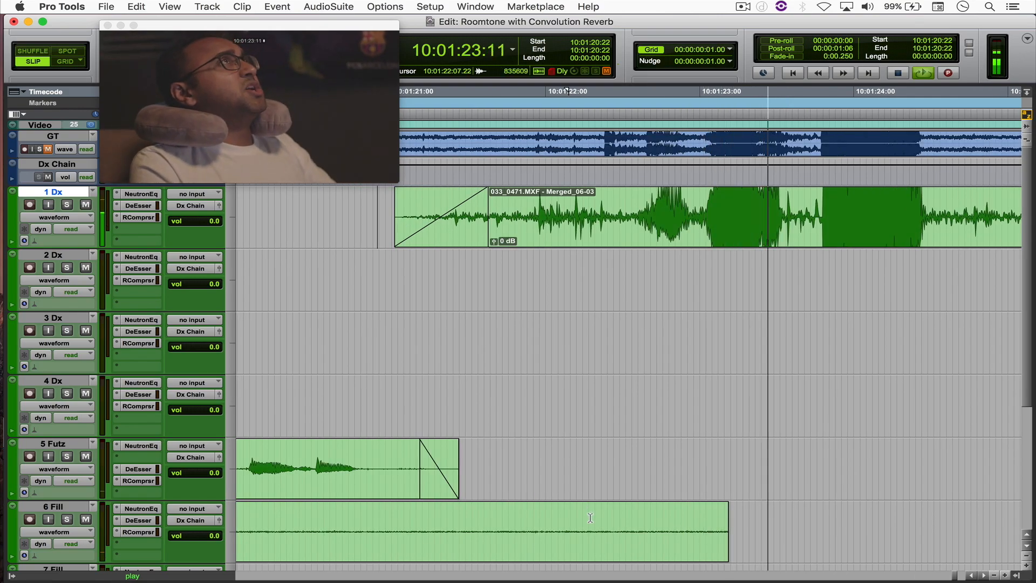
Trim the Roomtone clip's end to about 10:01:22:07 and fade it out from 10:01:21:20
left_click(591, 519)
key("s")
left_click(515, 523)
key("g")
key("r")
key("r")
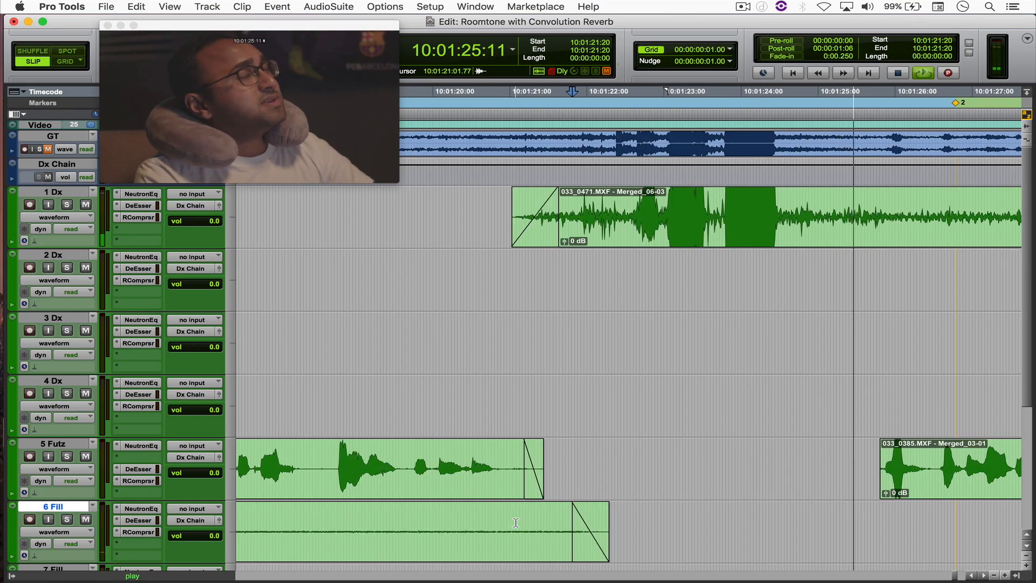
Trim the end of the 033_0471 Merged_06-03 clip on 1 Dx to 10:01:26:23 and fade it out from 10:01:26:11
scroll(568, 448, "right", 5)
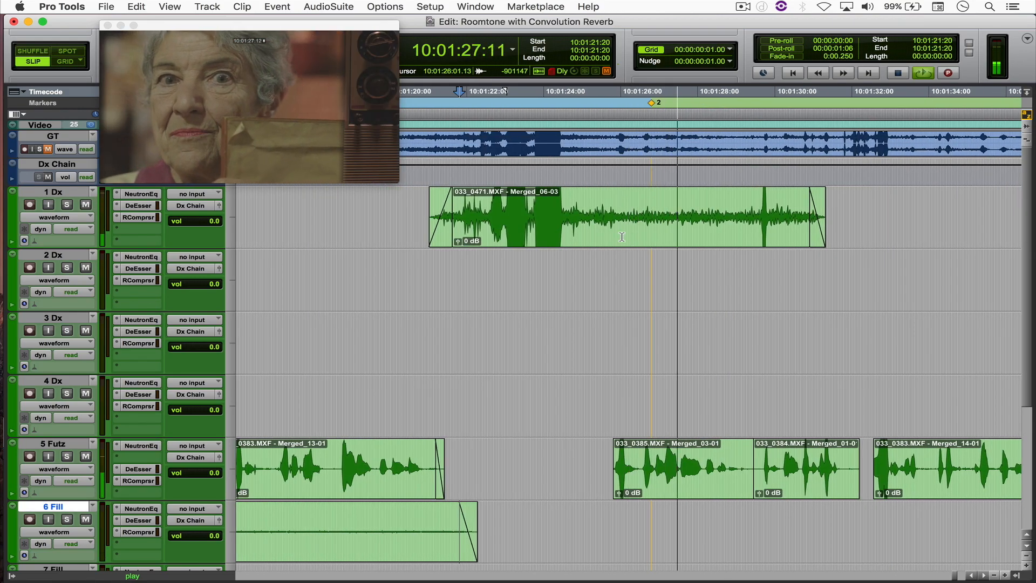
key("space")
left_click(656, 216)
key("s")
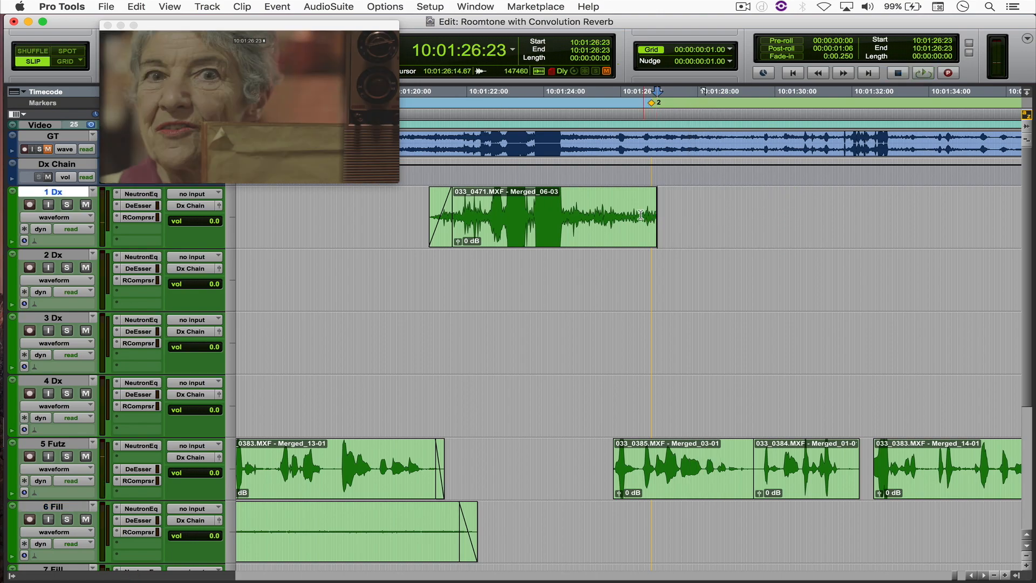
key("g")
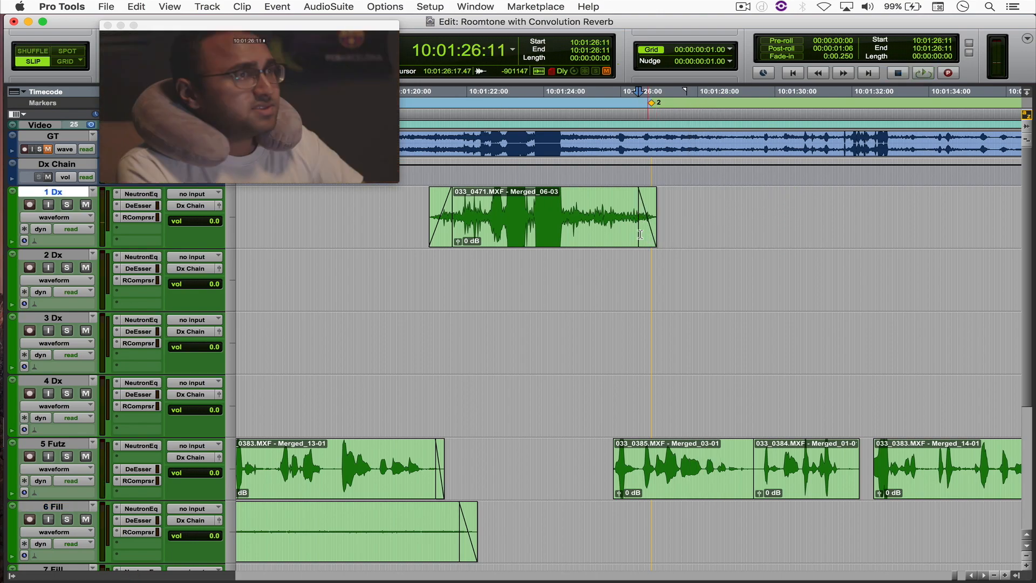
Copy the Roomtone section from 10:01:19:05 to 10:01:20:07 and paste it on 6 Fill at 10:01:25:18
double_click(398, 529)
left_click_drag(359, 537, 401, 538)
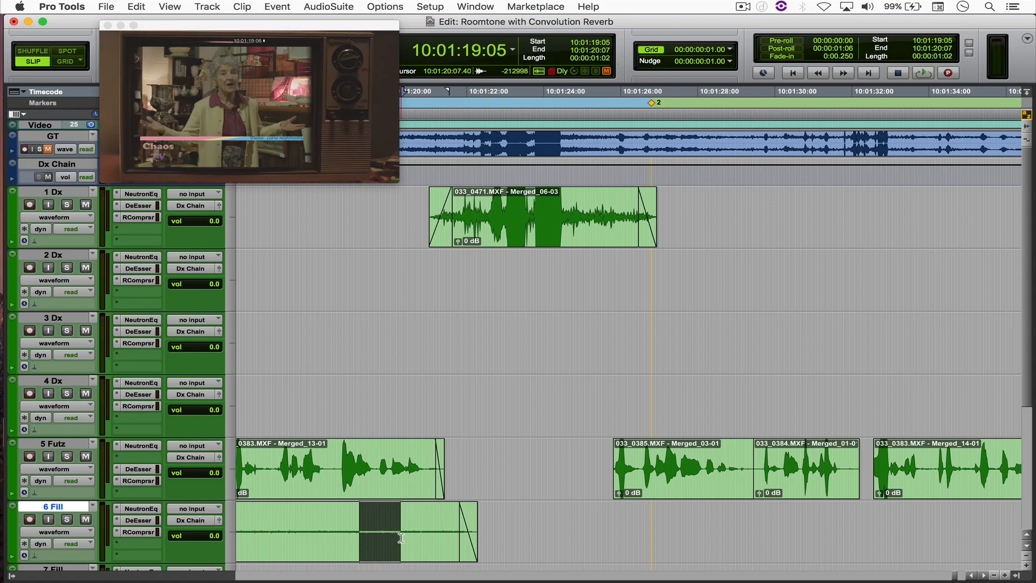
key("super+c")
left_click(609, 532)
key("super+v")
key("super+bracketright")
key("super+bracketright")
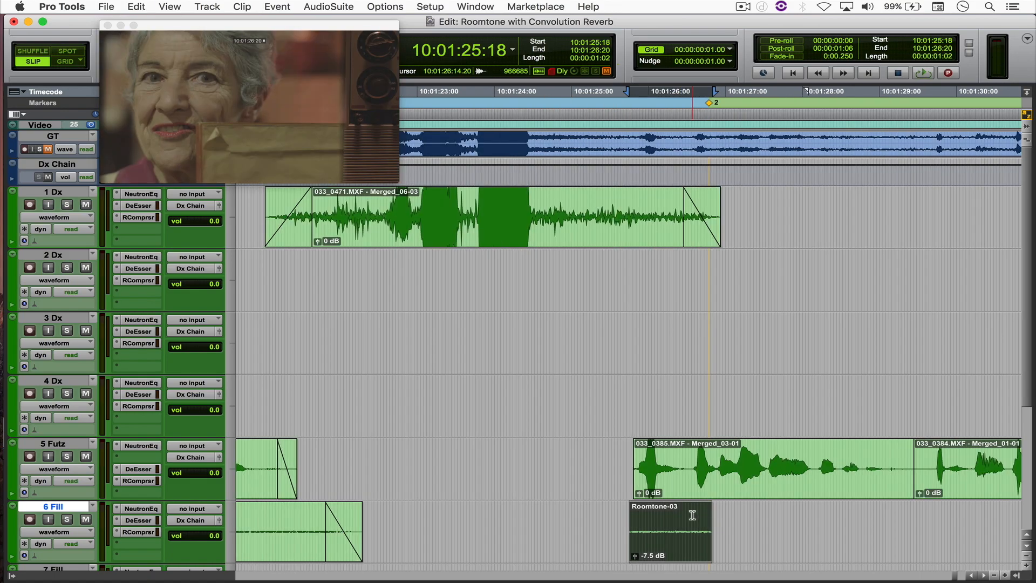
Lengthen the pasted Roomtone clip under the second TV section, starting at about 10:01:26:09, and fade in its start
left_click_drag(559, 526, 928, 536)
left_click(628, 526)
key("d")
key("r")
key("r")
left_click_drag(624, 537, 867, 534)
Trim the second Roomtone clip's end to about 10:01:39:05 and fade it out from about 10:01:38:21
left_click(835, 532)
key("t")
key("t")
left_click(690, 522)
key("s")
left_click(635, 510)
key("g")
Play the transition into the 033_0474 dialogue clip on 1 Dx from 10:01:38:03
left_click(519, 504)
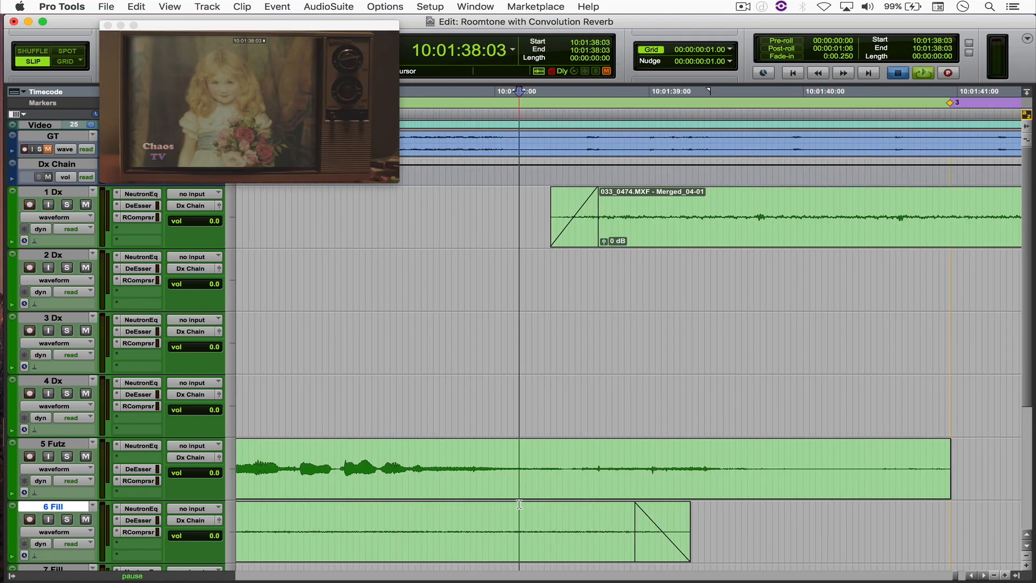
key("r")
key("r")
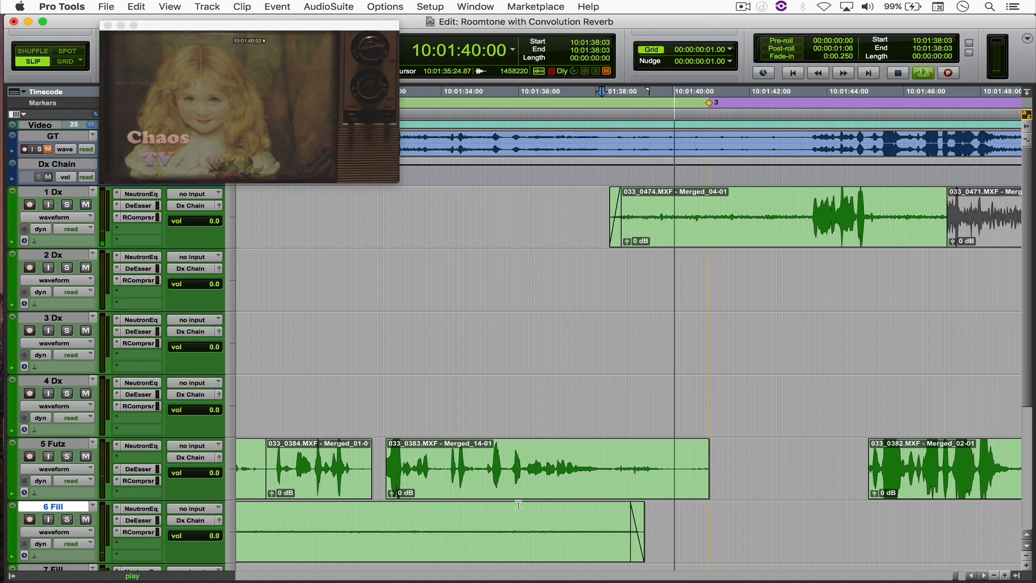
scroll(518, 506, "left", 5)
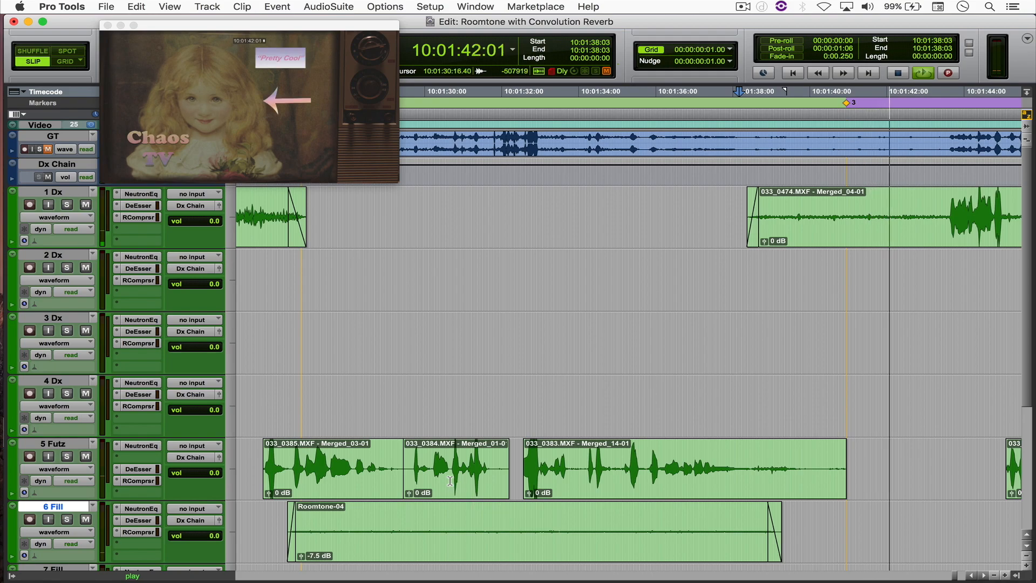
key("r")
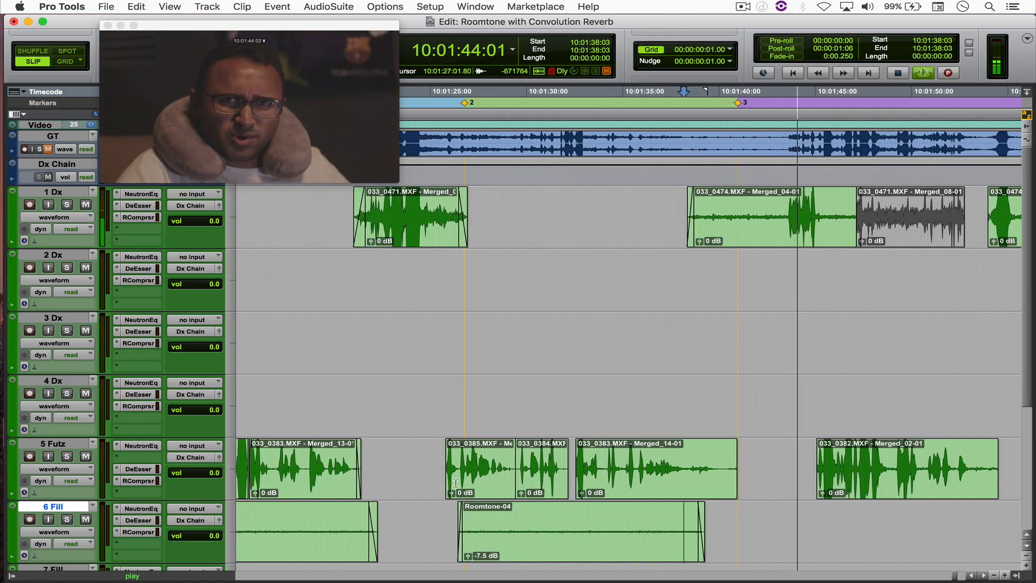
Play the transition into the second TV section at marker 2 from 10:01:25:15, then stop playback
left_click(442, 414)
key("space")
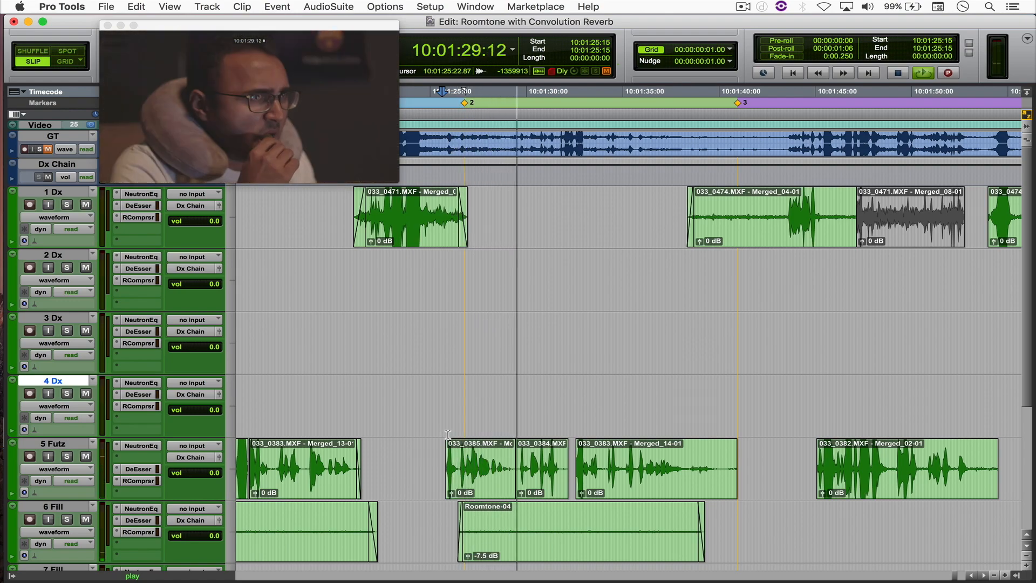
scroll(447, 434, "down", 1)
key("space")
scroll(485, 464, "right", 10)
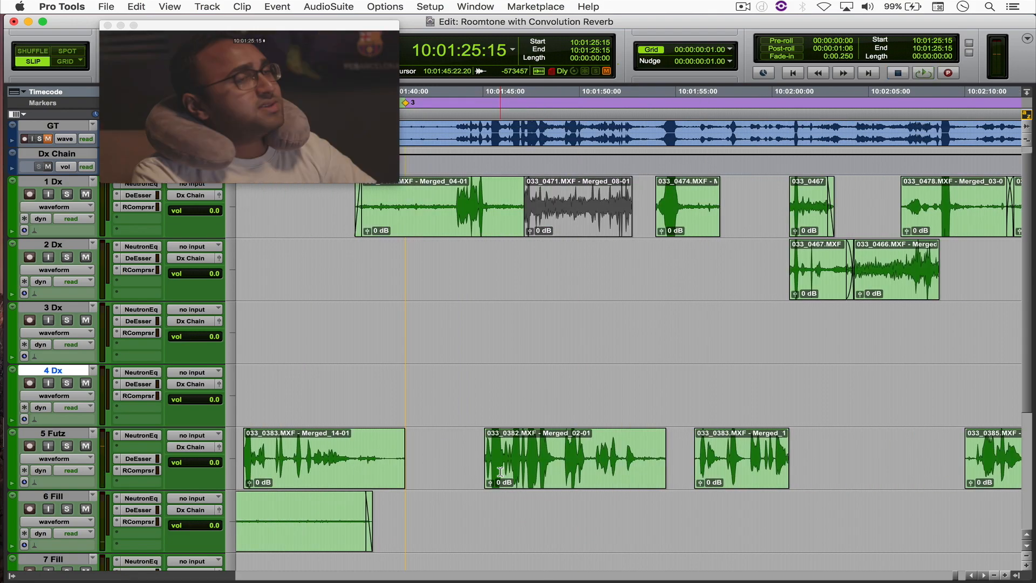